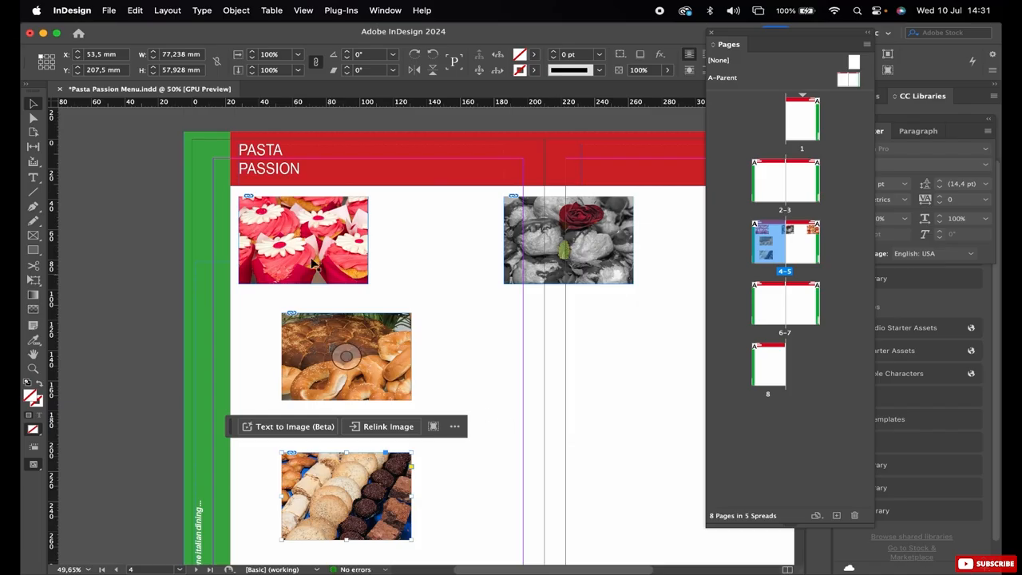
Move the cupcake and rose images onto the right page of the 4-5 spread
left_click_drag(278, 258, 644, 395)
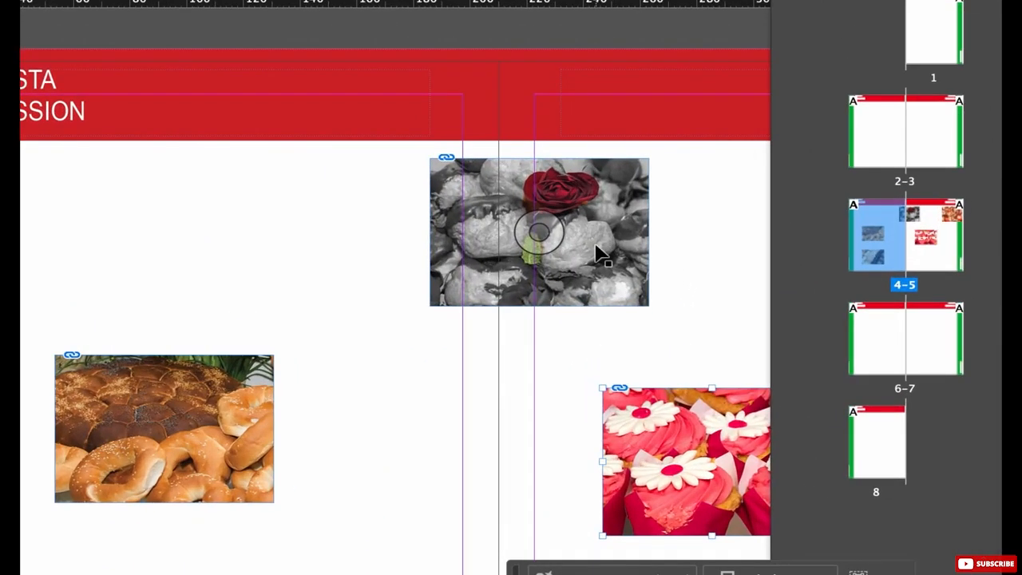
left_click_drag(603, 254, 719, 293)
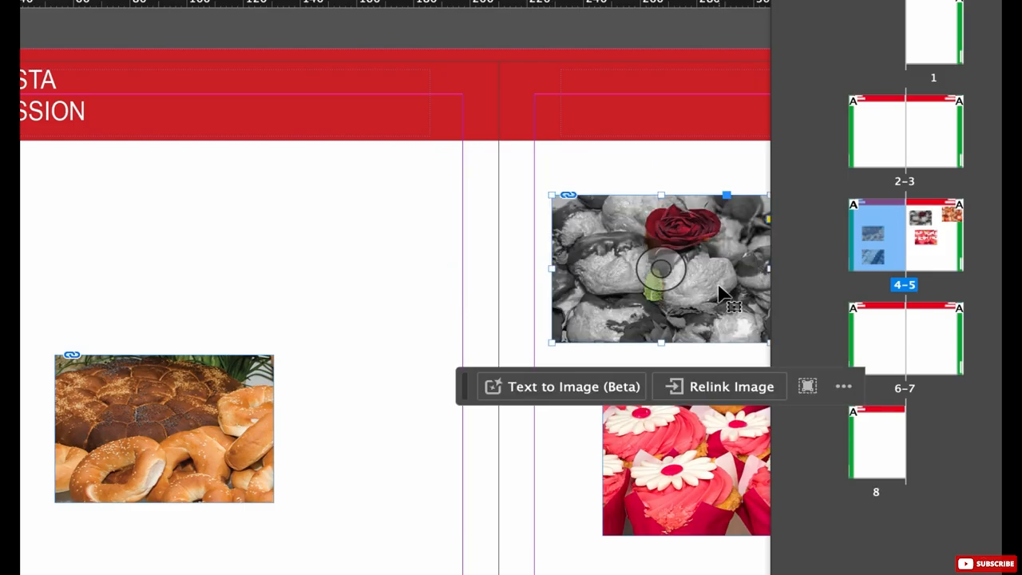
scroll(717, 286, "right", 3)
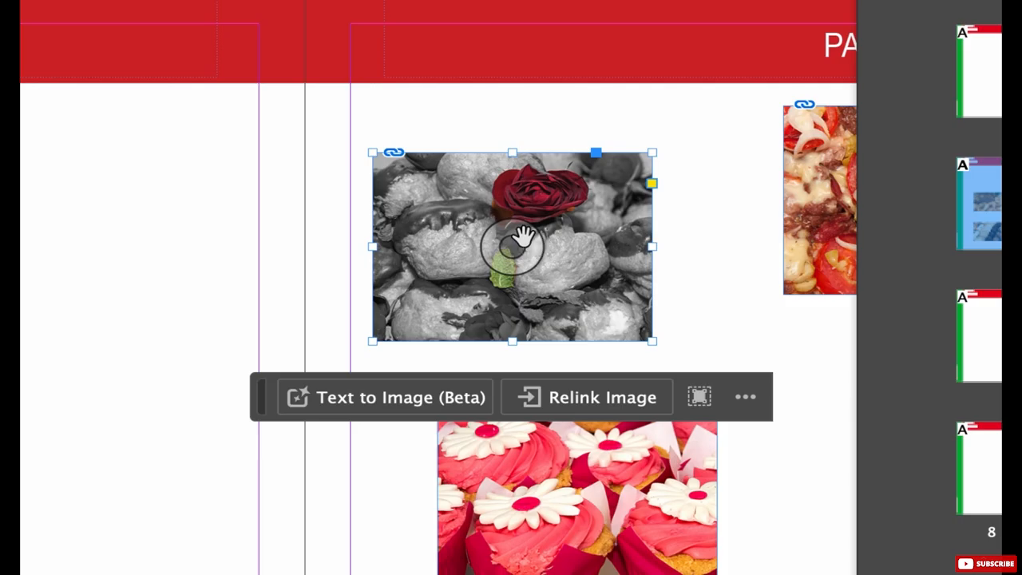
Try shifting the rose image's content inside its frame, restore its placement and deselect it
left_click_drag(523, 234, 403, 334)
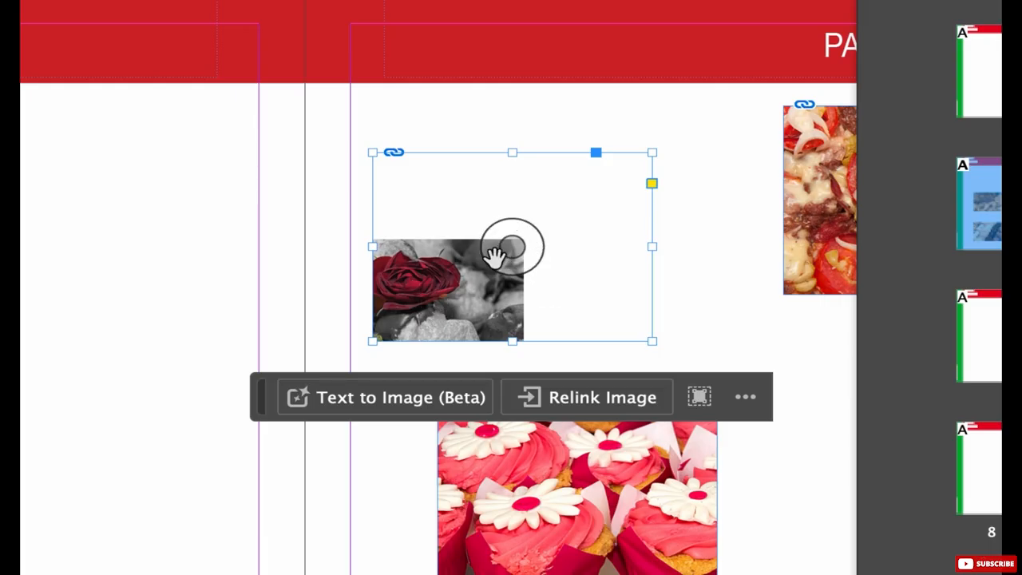
key("ctrl+alt+shift+c")
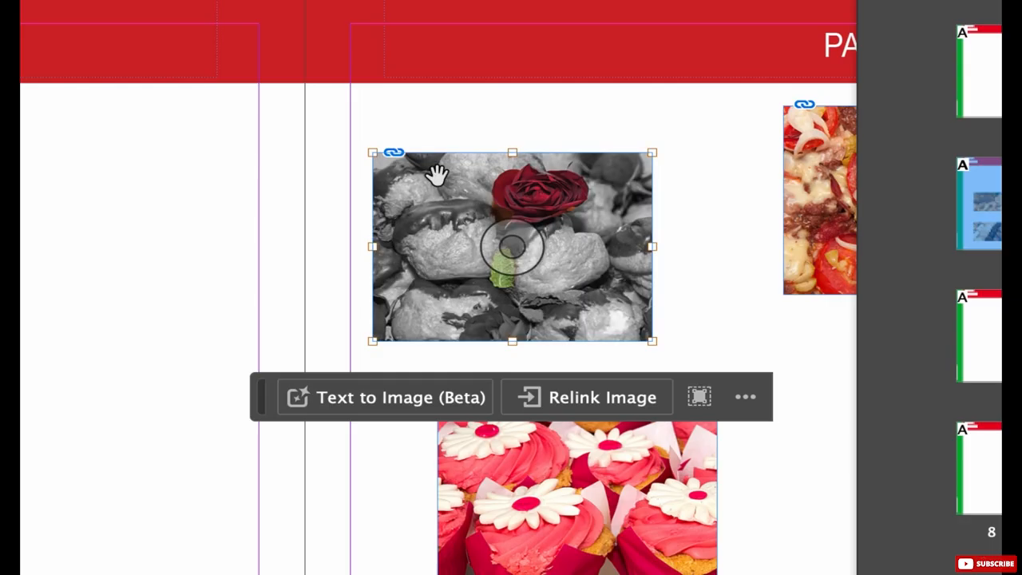
left_click(327, 203)
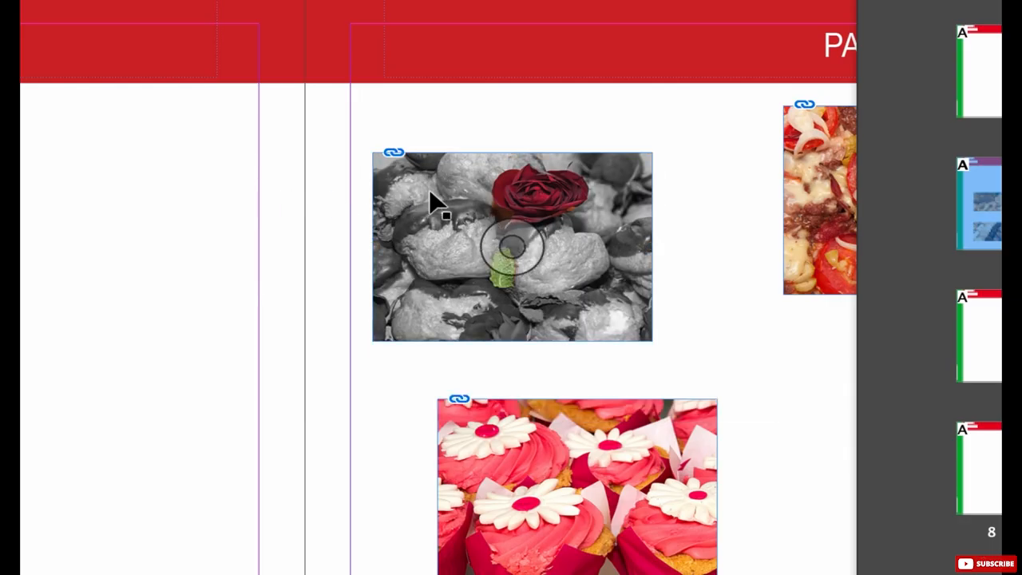
Lower the rose image on the right page and place the pizza image above the bread image on the left page
left_click_drag(445, 205, 684, 383)
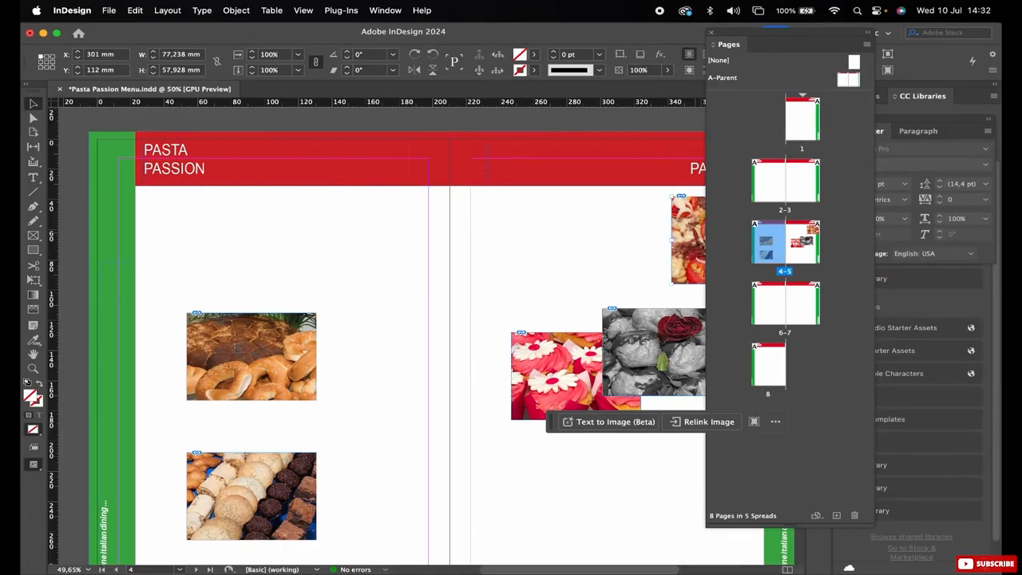
left_click_drag(688, 239, 260, 246)
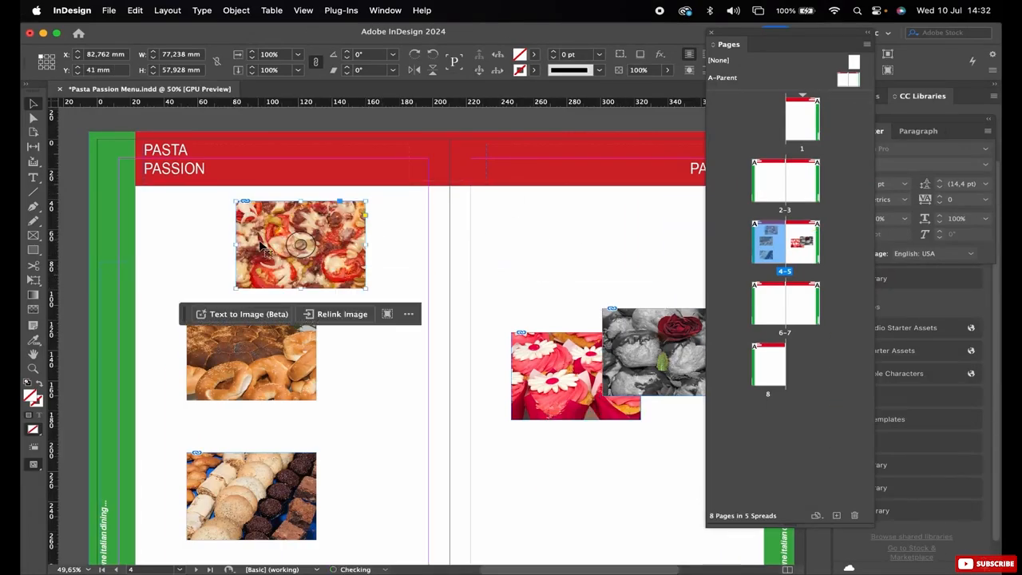
Arrange the right-page images in a loose column, with the rose at the top, salmon in the middle and cupcakes against the green bar below
scroll(495, 357, "right", 5)
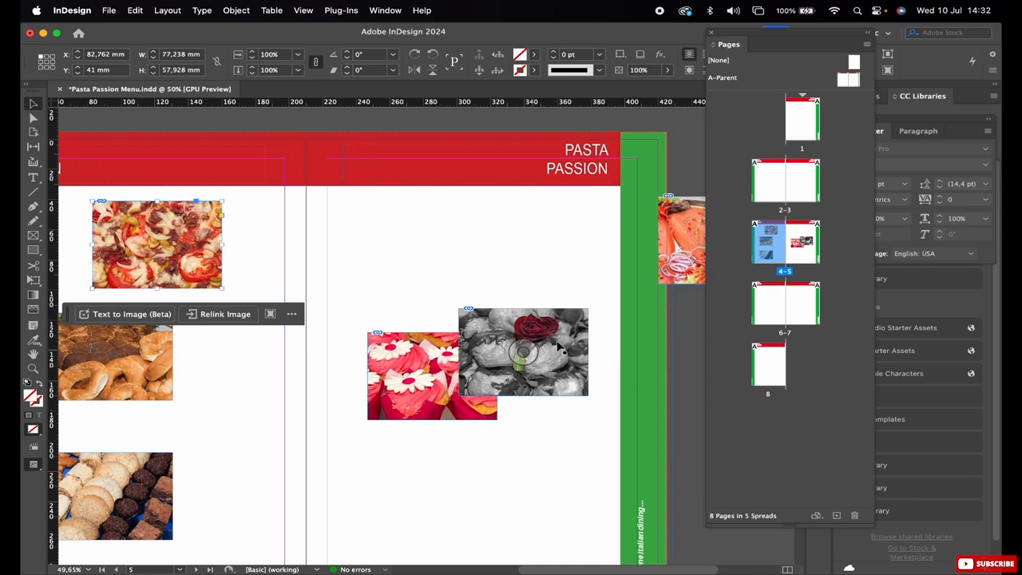
left_click_drag(414, 396, 535, 523)
left_click_drag(483, 352, 468, 229)
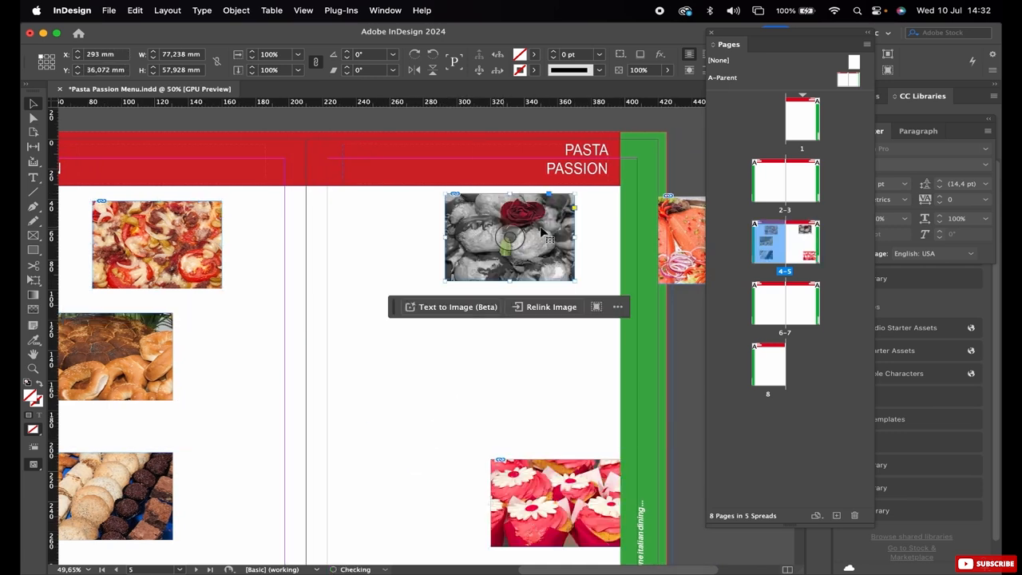
left_click_drag(670, 226, 421, 373)
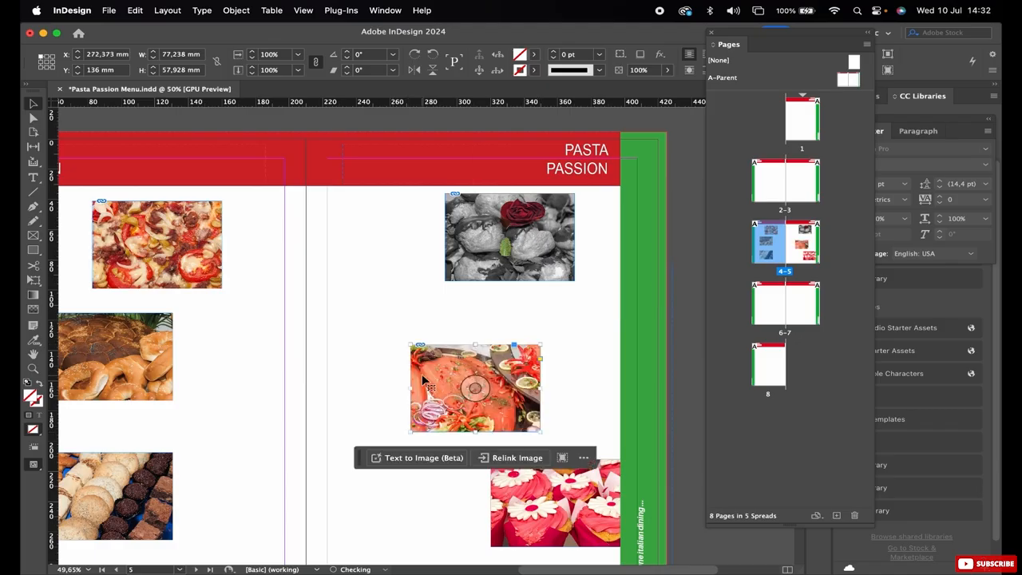
Shift the cookies image on the left page slightly left, to about X 46.8 mm
scroll(422, 374, "left", 5)
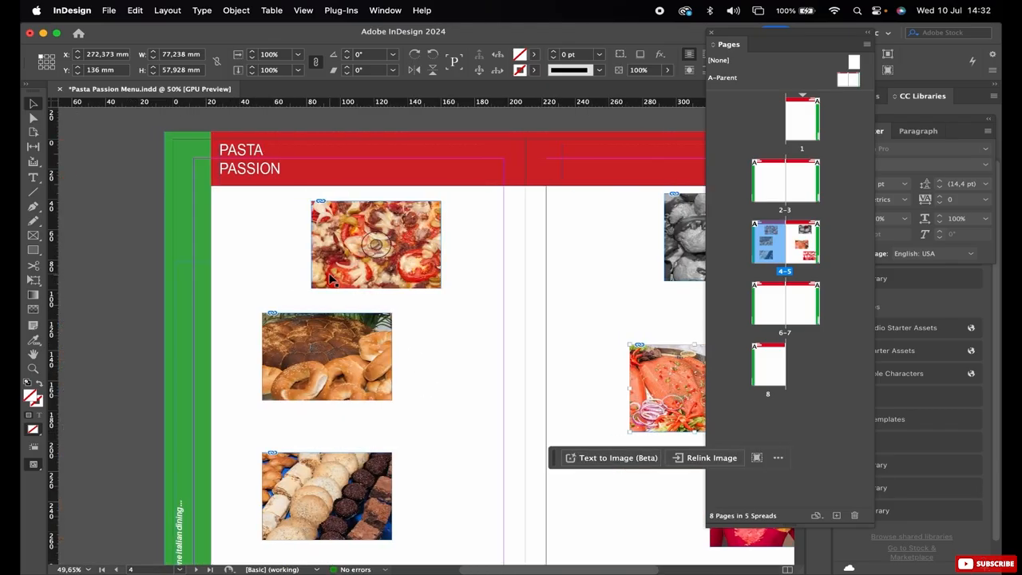
scroll(332, 277, "down", 3)
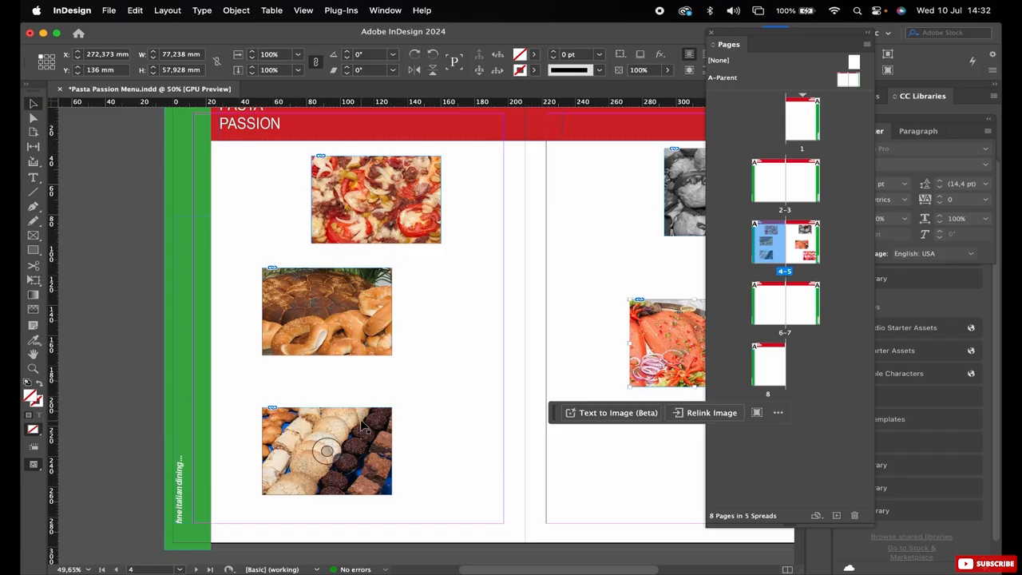
left_click_drag(360, 421, 350, 418)
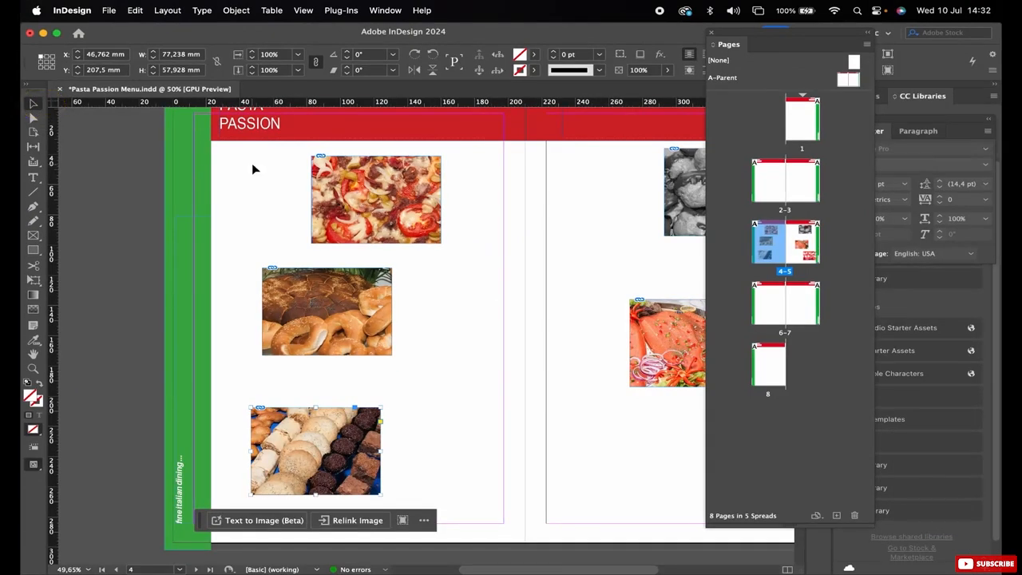
Align the left edges of the three left-page images and distribute them evenly by their vertical centers
left_click(252, 163)
mouse_move(217, 149)
left_mouse_down()
mouse_move(347, 239)
mouse_move(420, 352)
mouse_move(462, 510)
left_mouse_up()
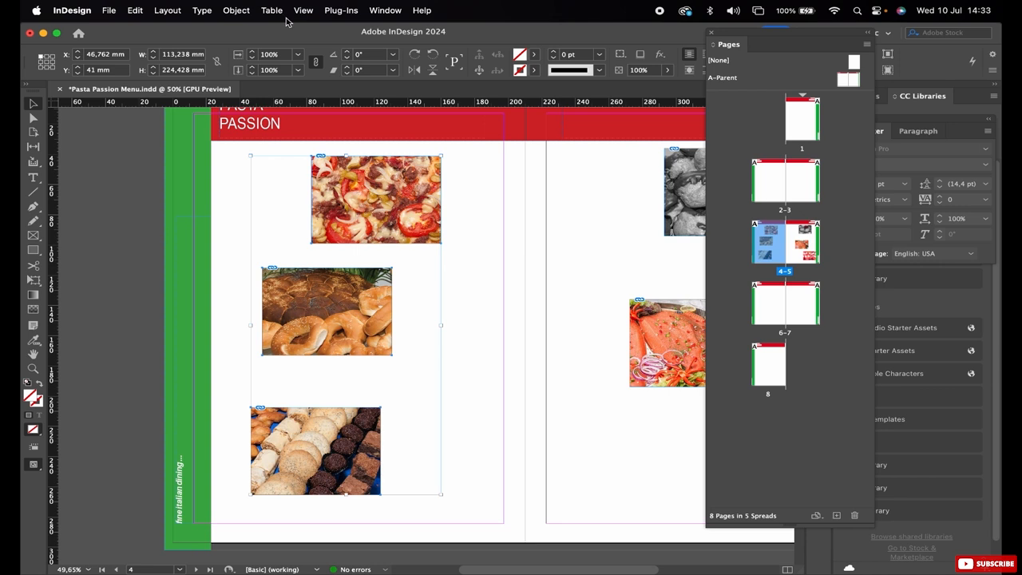
left_click(384, 11)
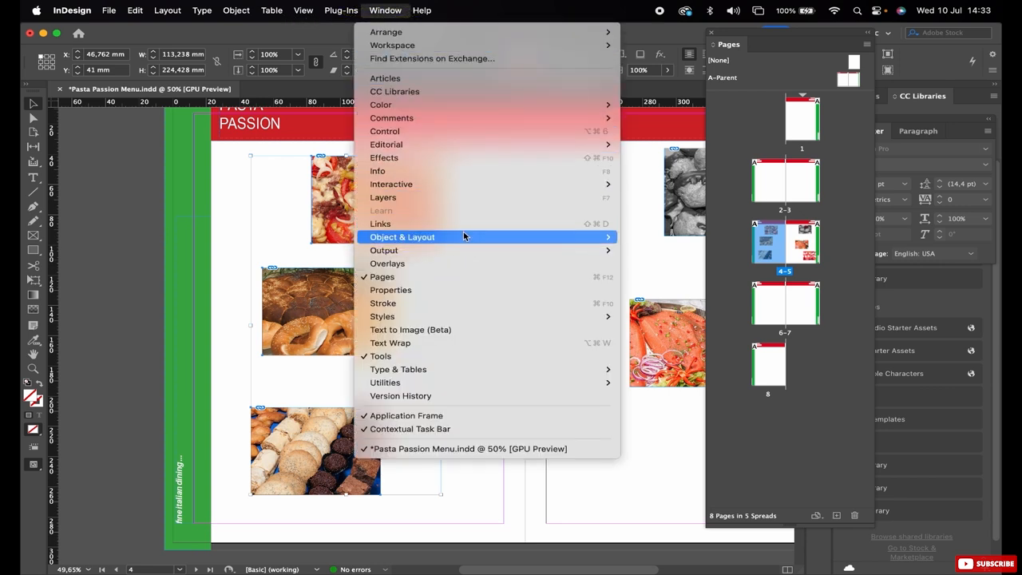
mouse_move(467, 240)
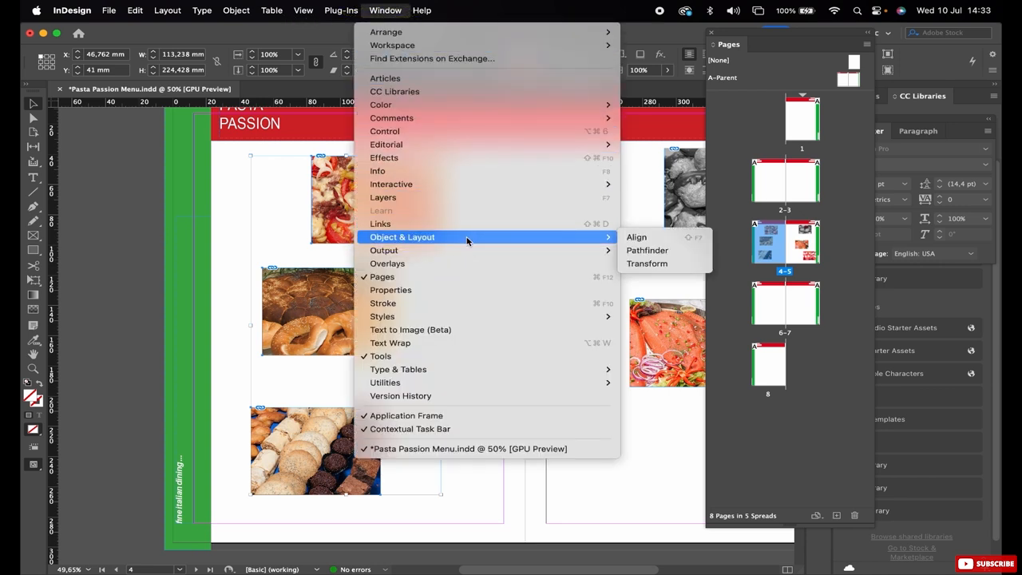
left_click(637, 238)
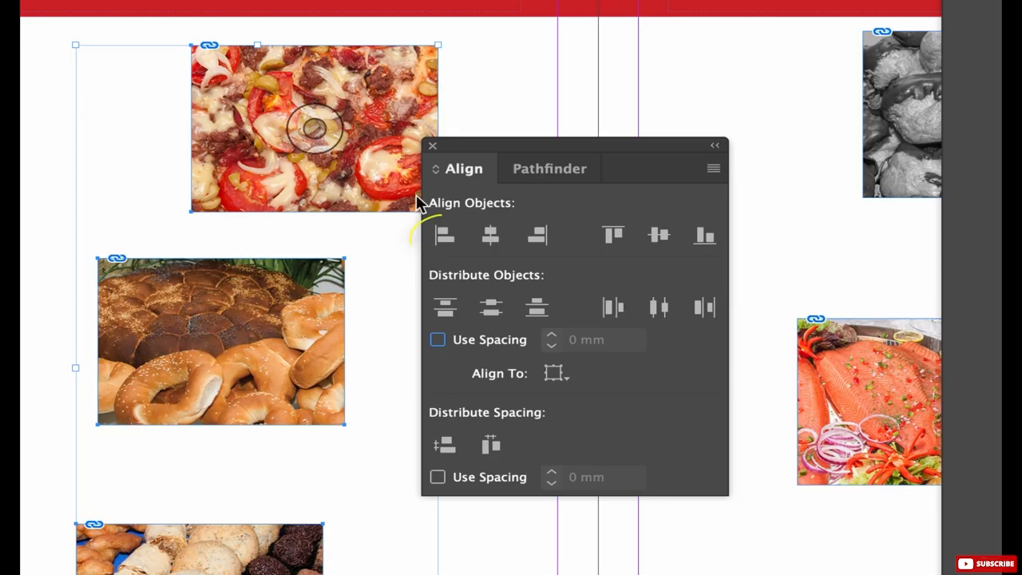
left_click(444, 235)
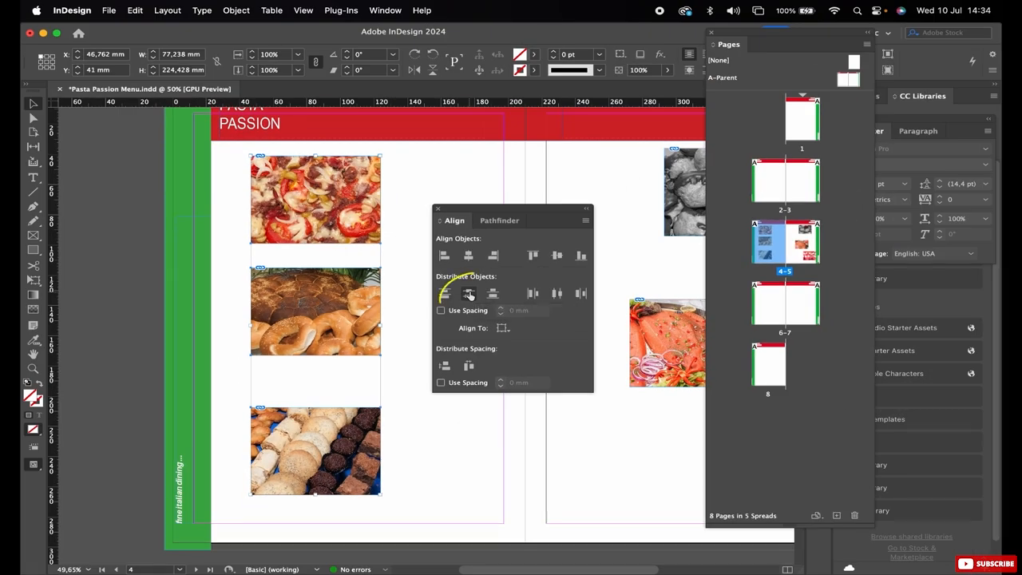
left_click(486, 284)
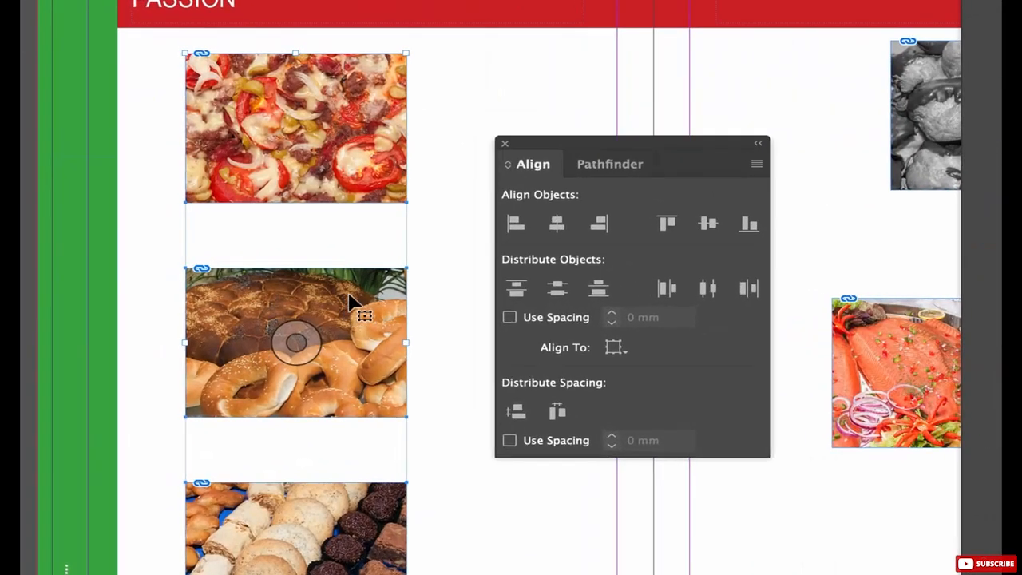
Make the bread image the key object and distribute the three left-page images vertically with 20 mm spacing
left_click(352, 302)
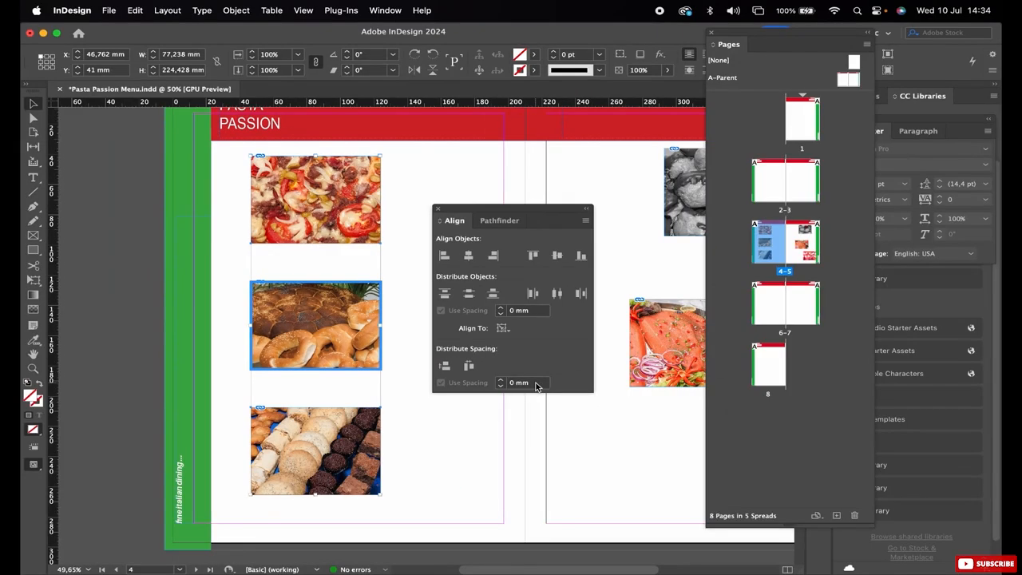
left_click(673, 442)
left_click_drag(539, 386, 507, 388)
type("20")
key("Return")
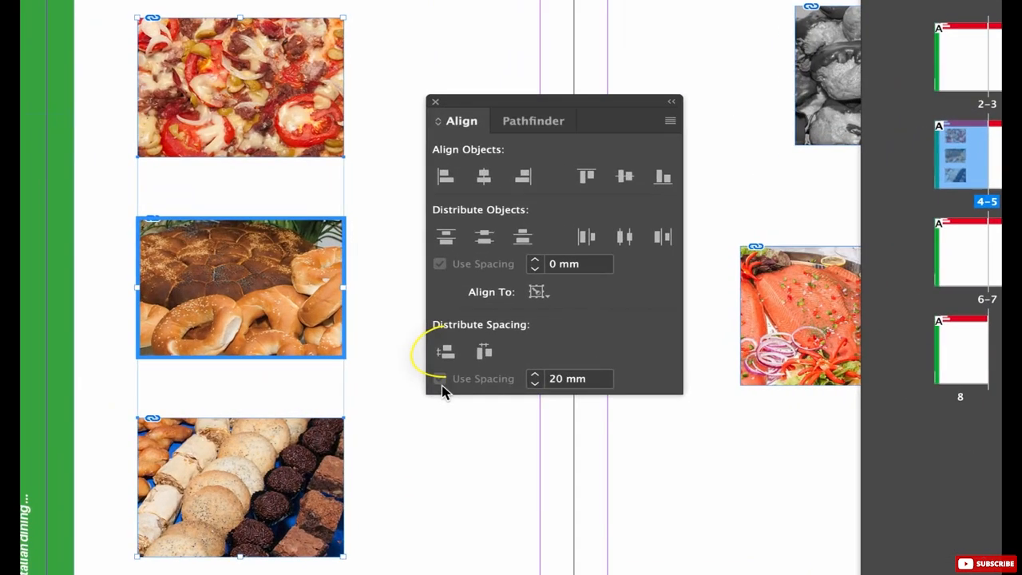
left_click(445, 365)
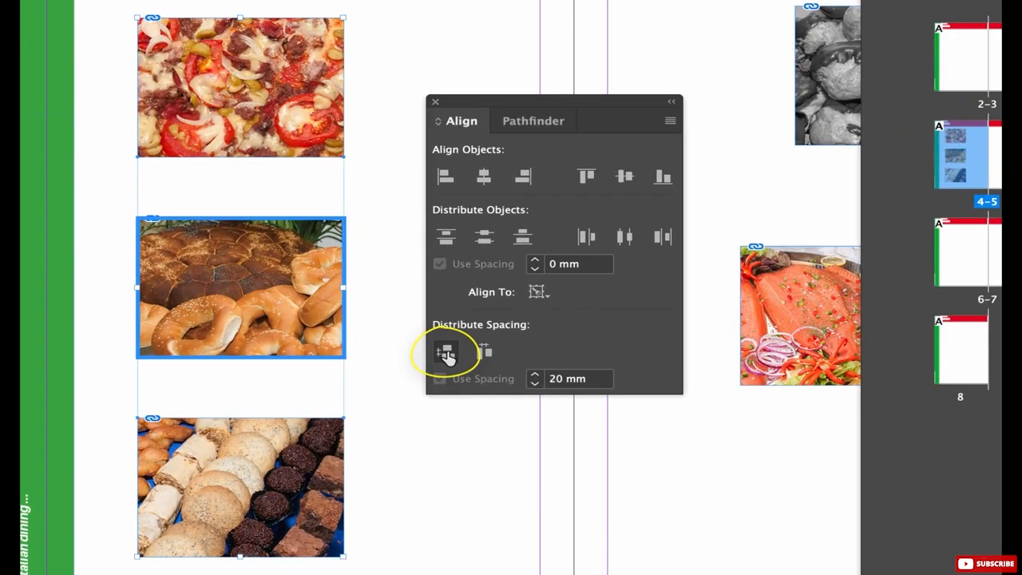
left_click(446, 353)
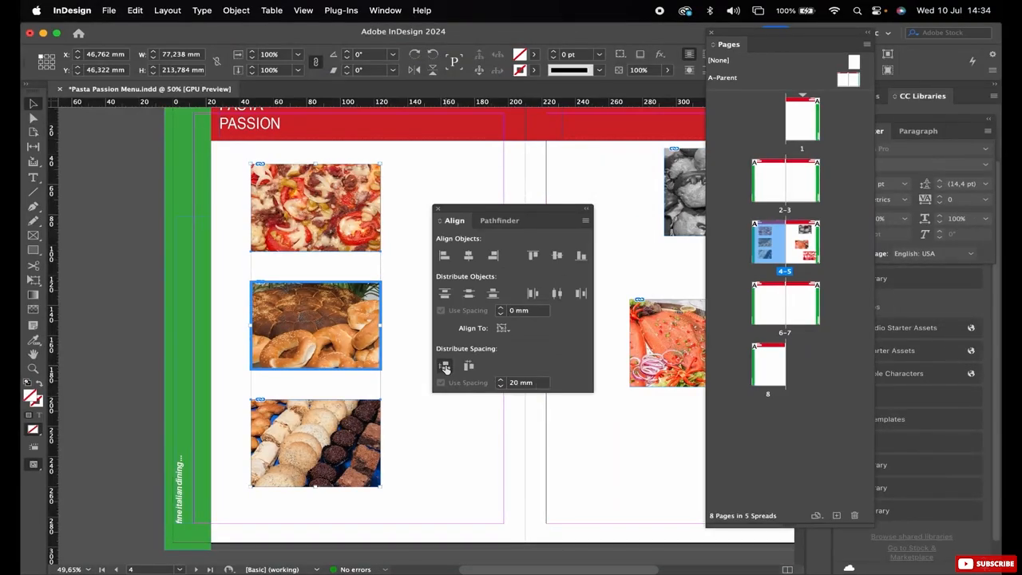
Increase the vertical spacing between the three left-page images to 30 mm
left_click(539, 379)
type("30")
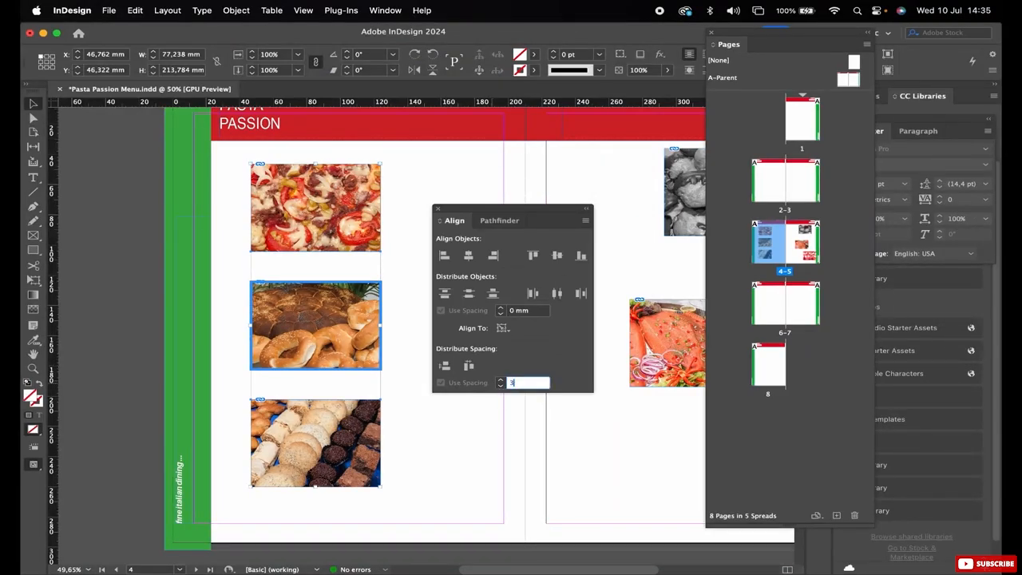
left_click(444, 366)
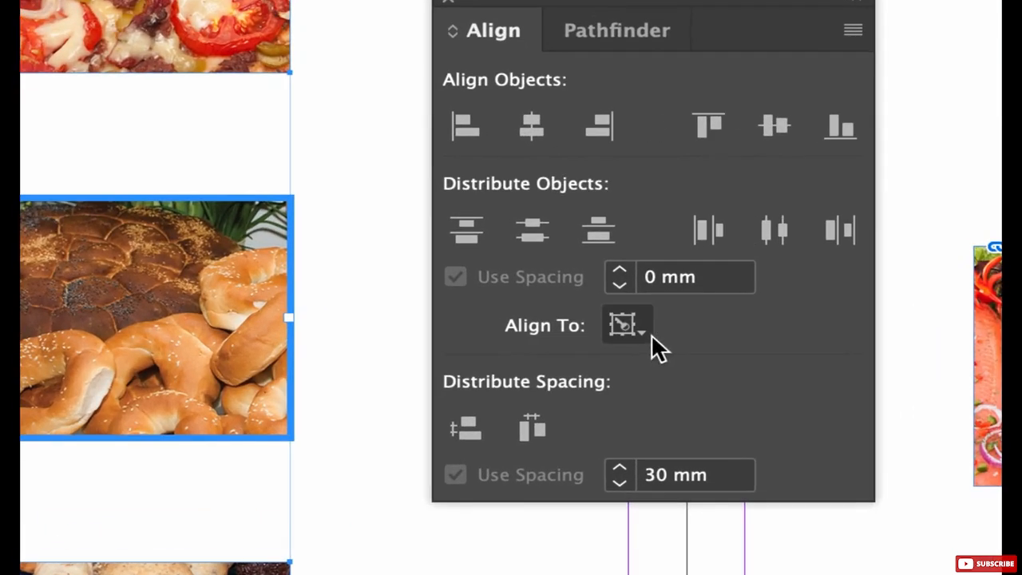
Review the Align To options and move the three left-page images together closer to the green bar
left_click(645, 334)
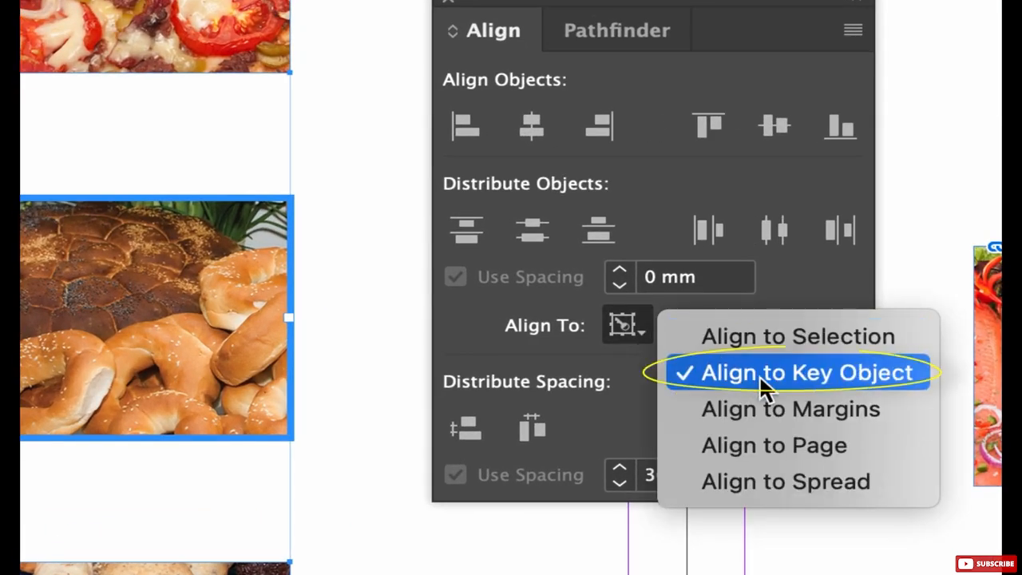
left_click(641, 335)
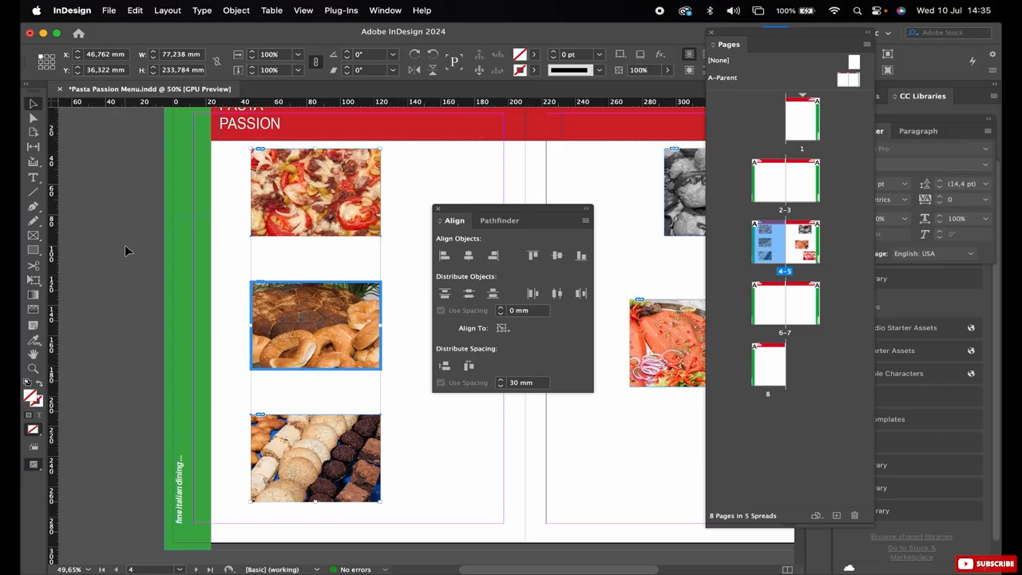
left_click_drag(327, 228, 306, 229)
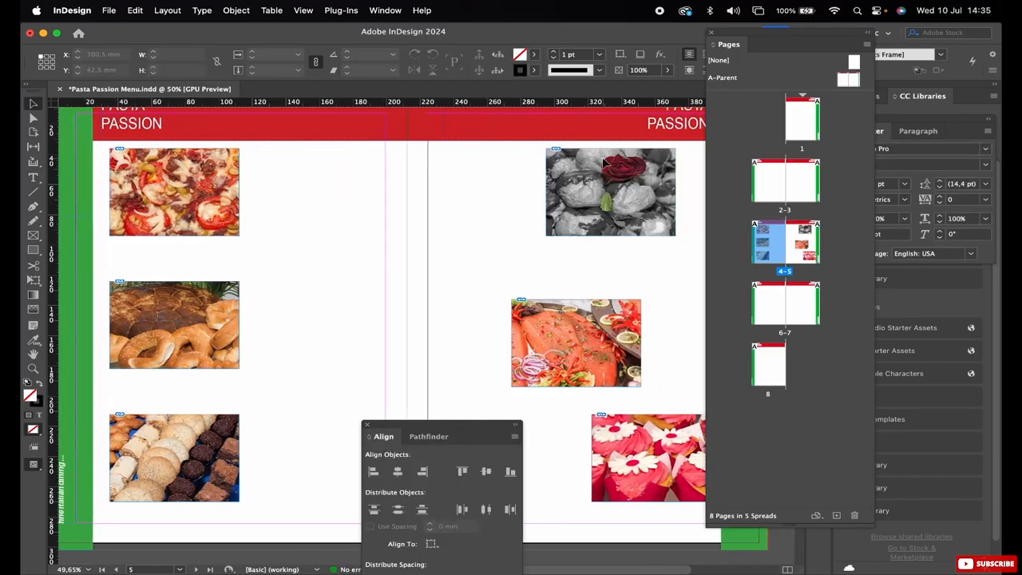
Align the right edges of the rose, salmon and cupcake images on the right page, and deselect them
scroll(600, 161, "right", 2)
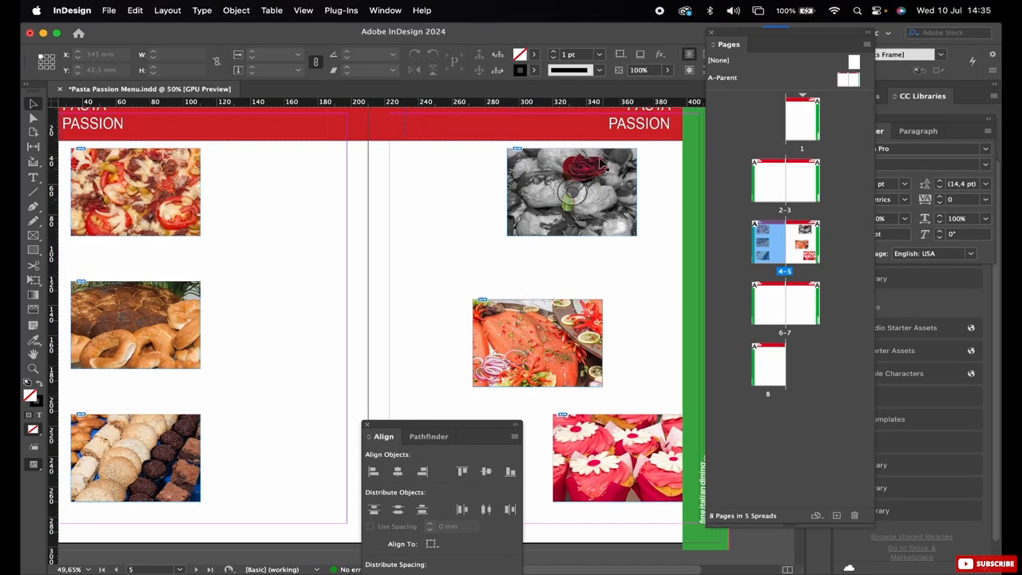
left_click(525, 198)
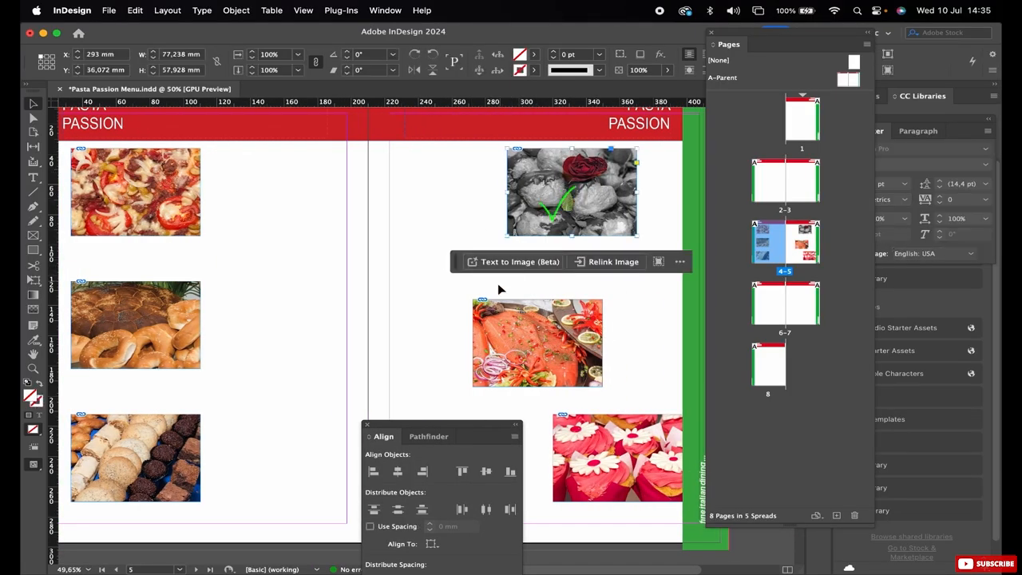
left_click(503, 327, "shift")
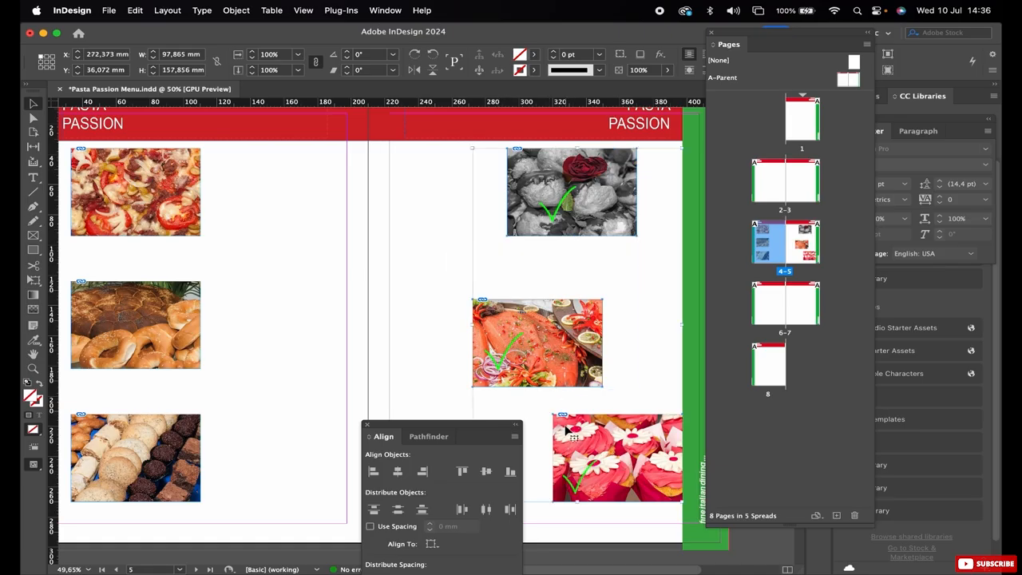
left_click(564, 431, "shift")
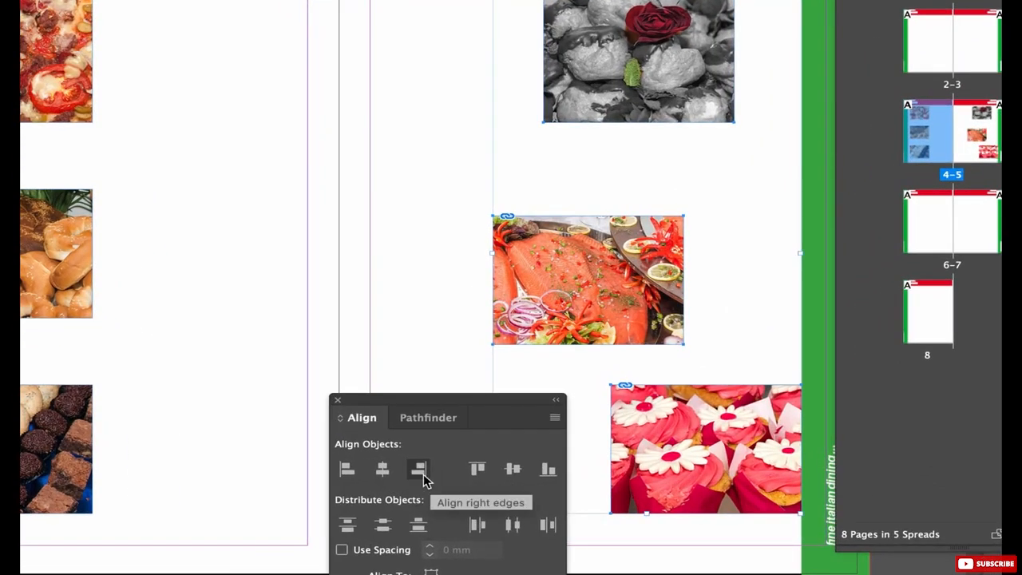
left_click(424, 475)
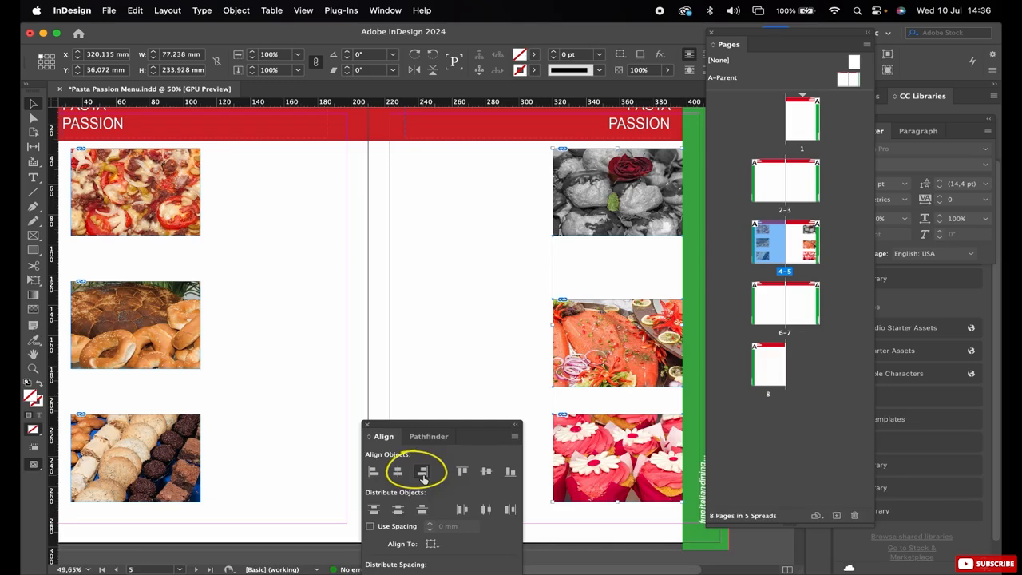
left_click(291, 296)
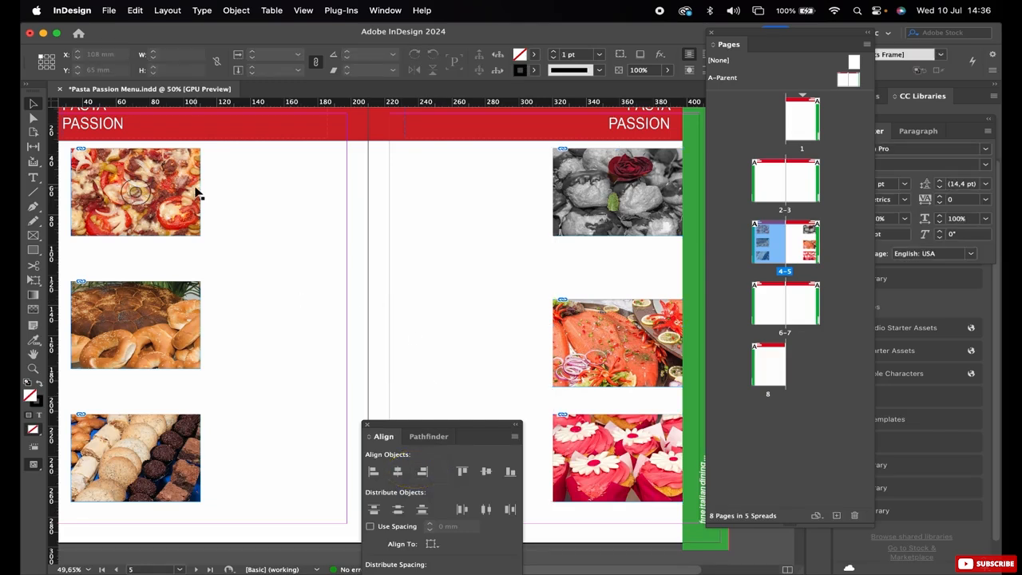
Move the rose image about 5 mm down and the cupcake image about 11 mm down on the right page
left_click(571, 192)
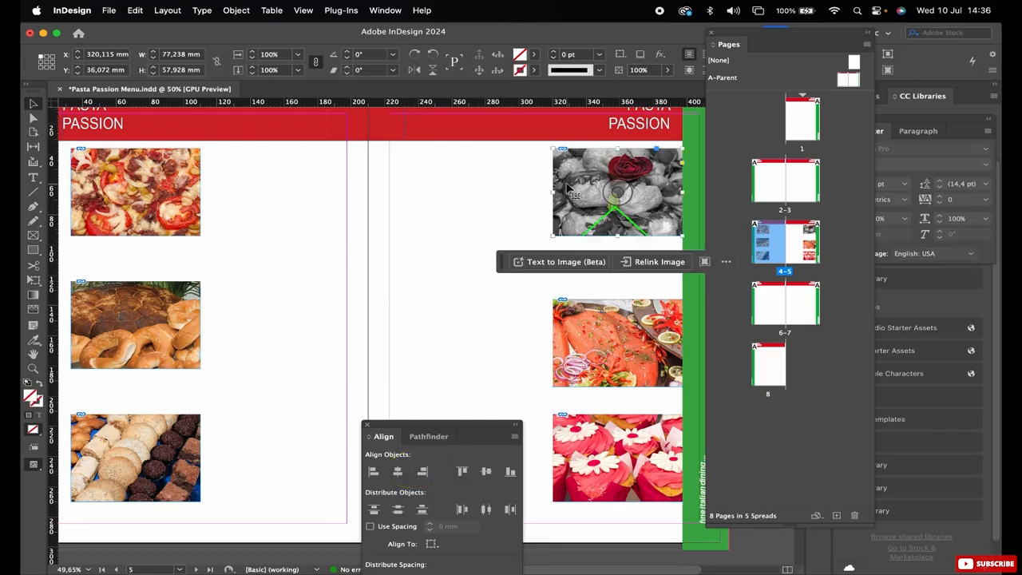
left_click_drag(572, 192, 572, 200)
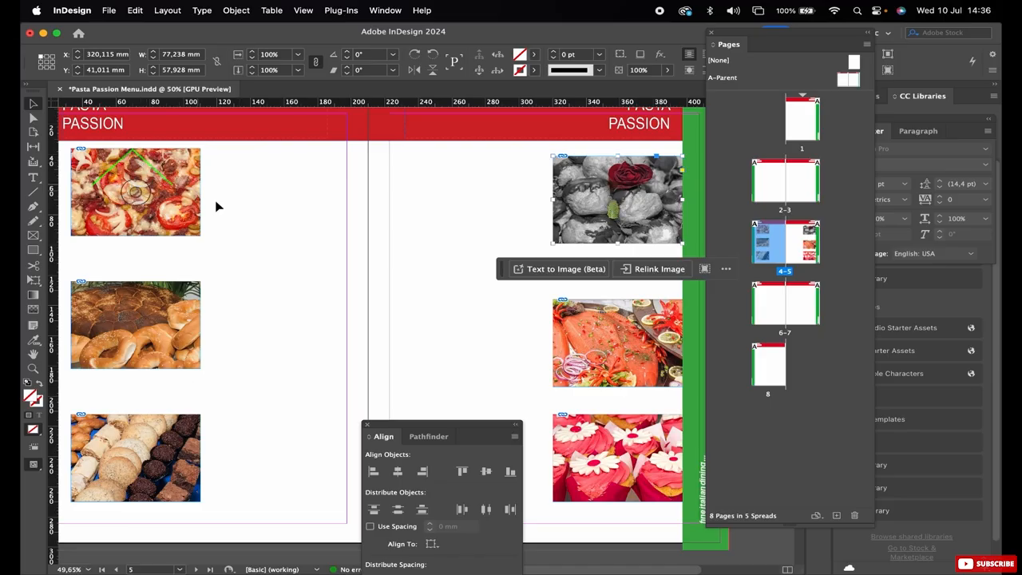
left_click(618, 440)
left_click_drag(618, 440, 618, 456)
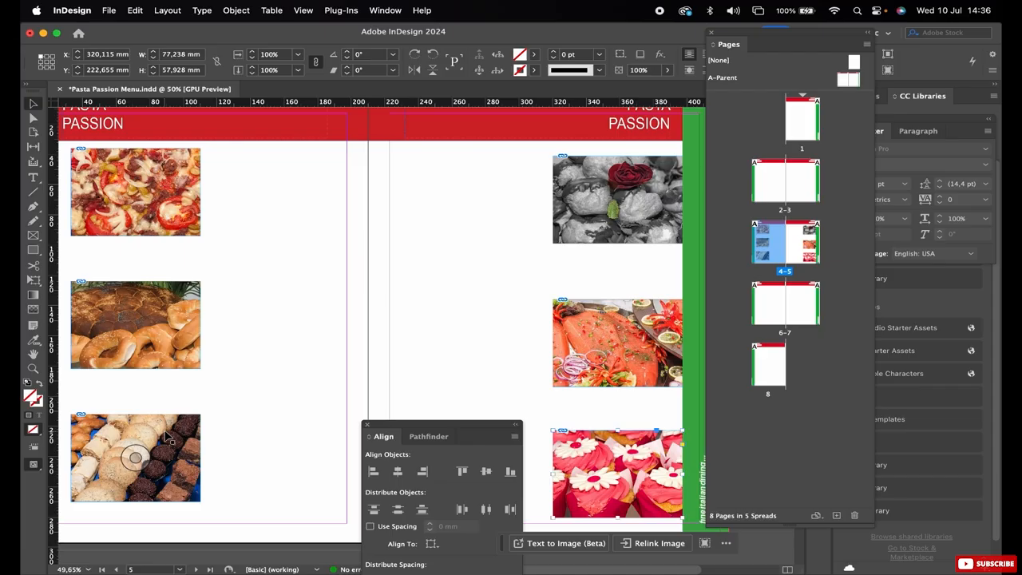
Align the top edges of the pizza and rose images, and those of the bread and salmon images, across the spread
left_click(154, 167)
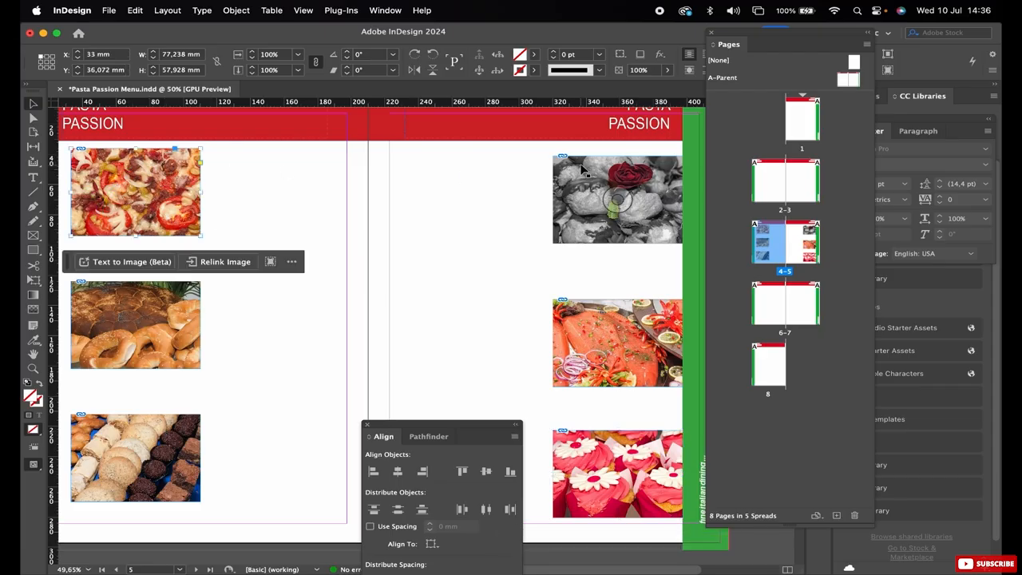
left_click(581, 168, "shift")
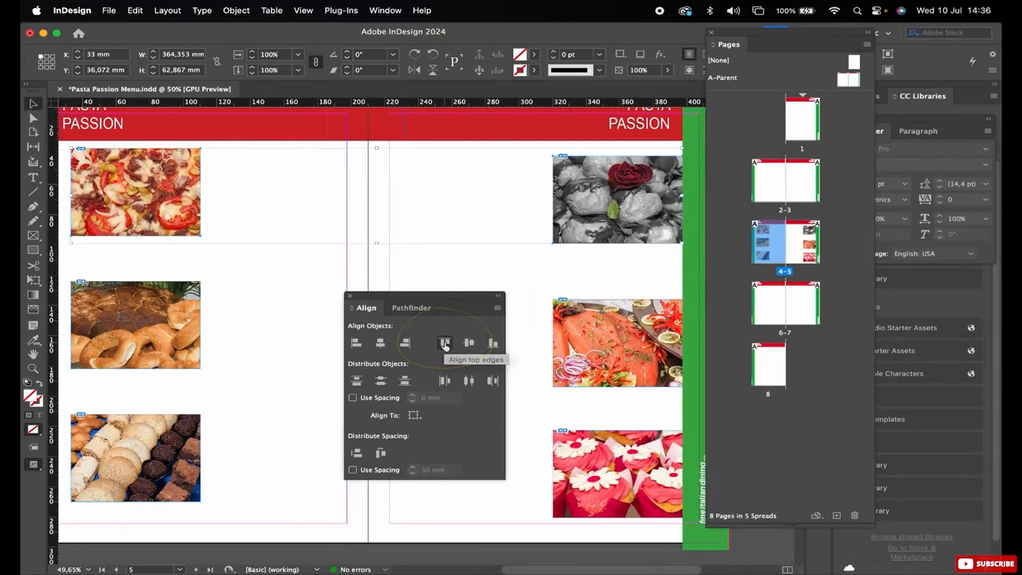
left_click(441, 347)
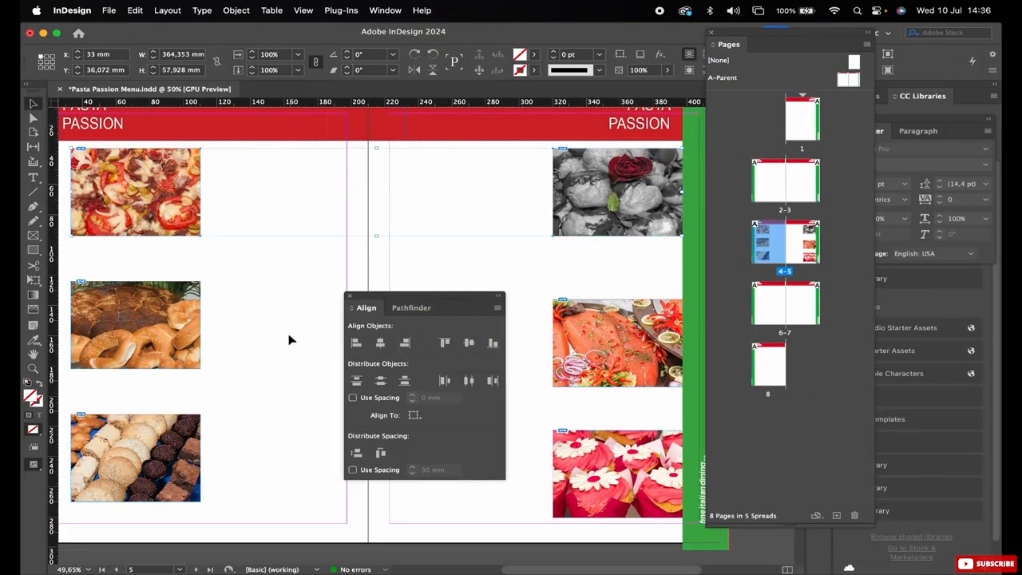
left_click(182, 300)
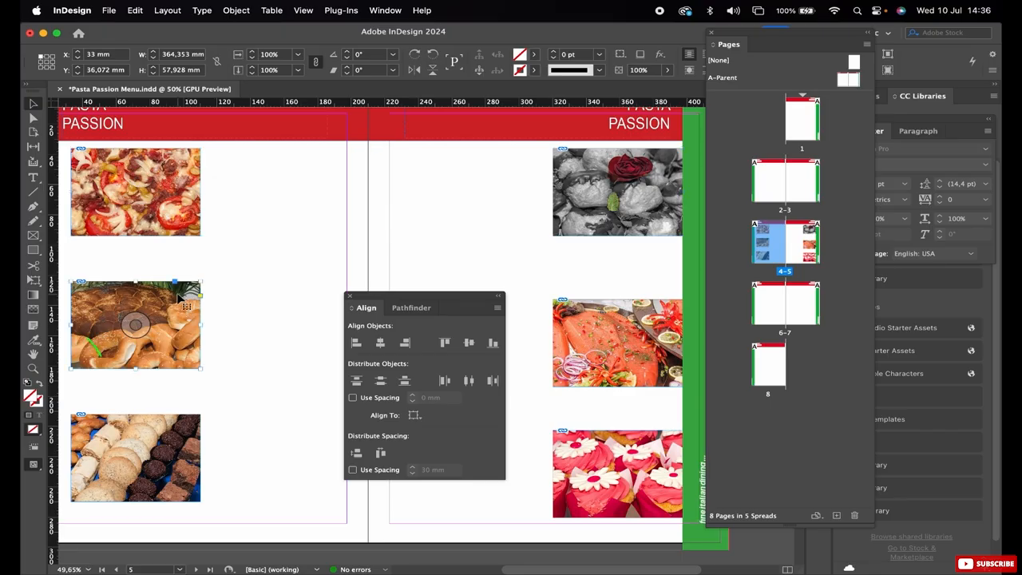
left_click(575, 320, "shift")
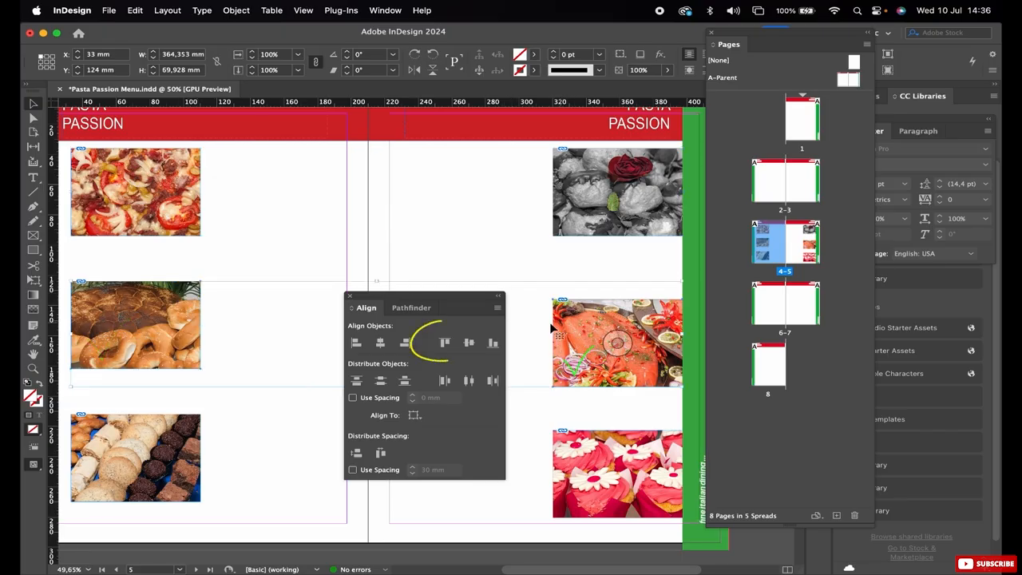
left_click(446, 343)
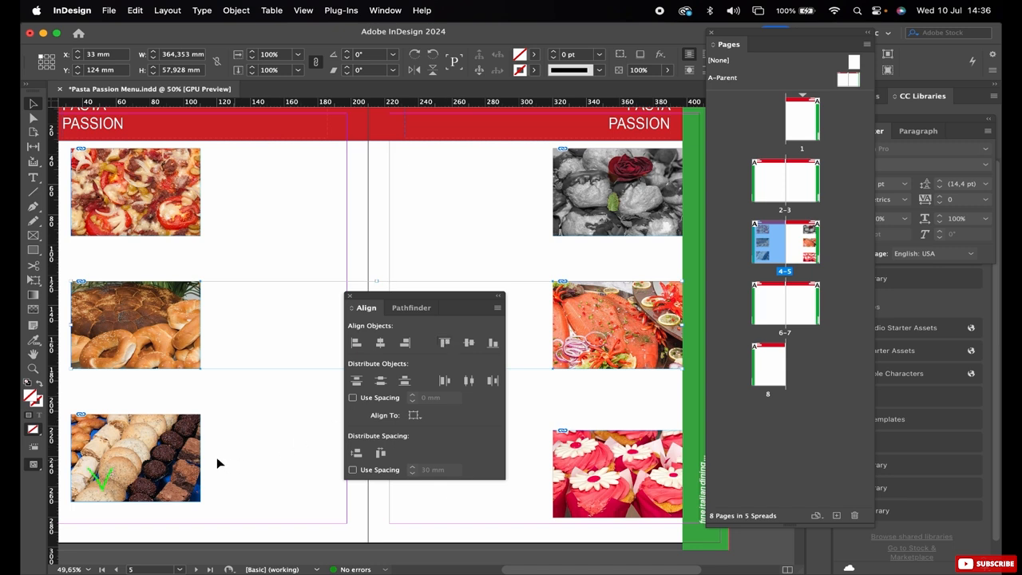
Align the top edges of the cookie and cupcake images across the spread
left_click(134, 456)
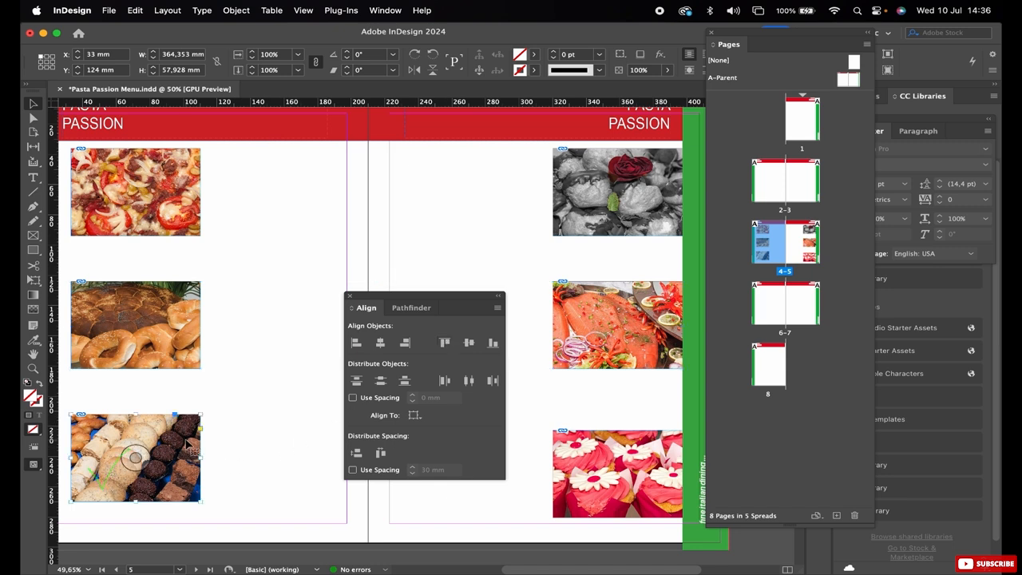
left_click(575, 460, "shift")
left_click(444, 343)
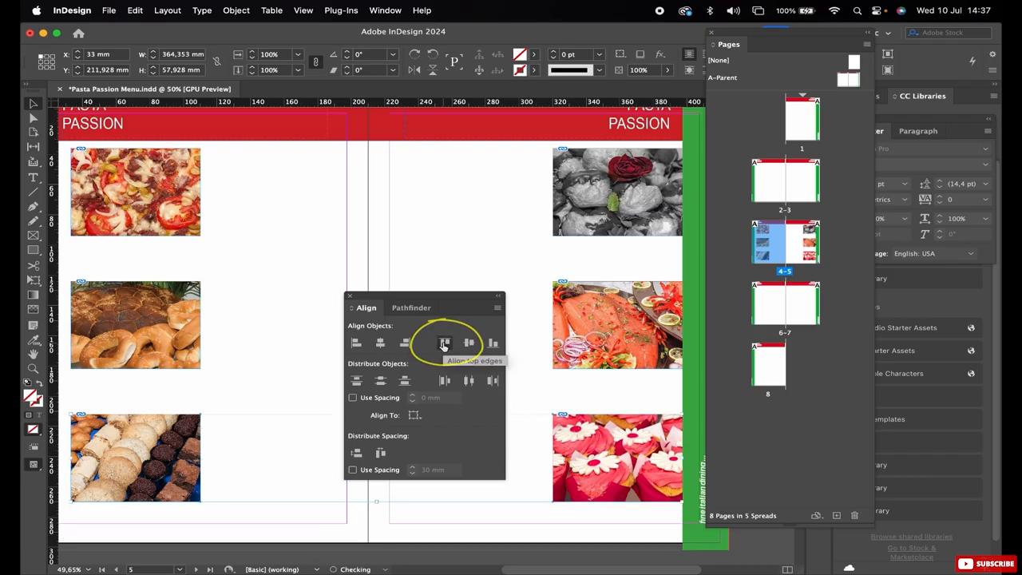
Nudge the cookie and cupcake images together about 3 mm to the left and deselect them
key("Left")
key("Left")
key("Left")
key("Left")
key("Left")
key("Left")
key("Left")
key("Left")
key("Left")
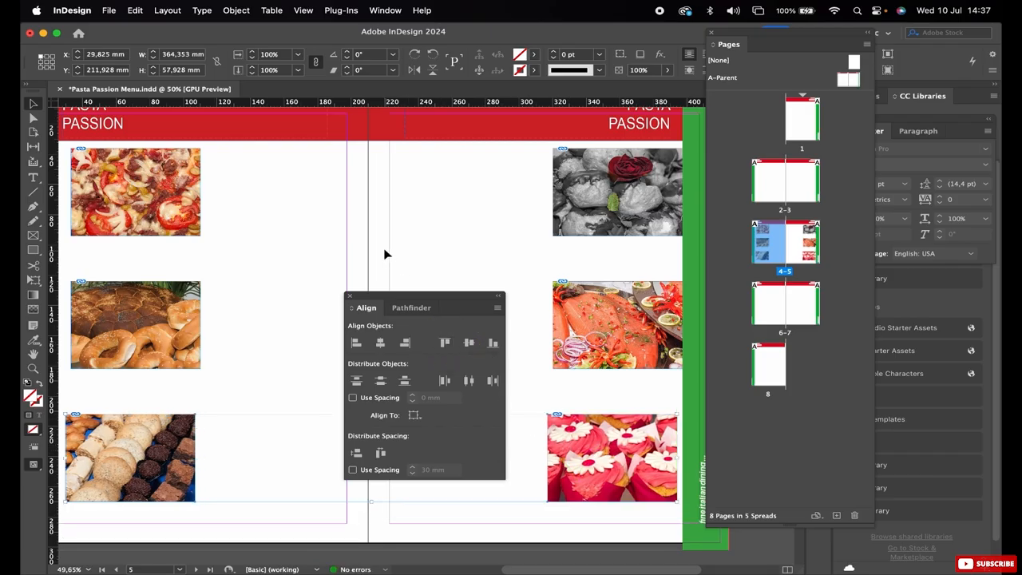
left_click(455, 227)
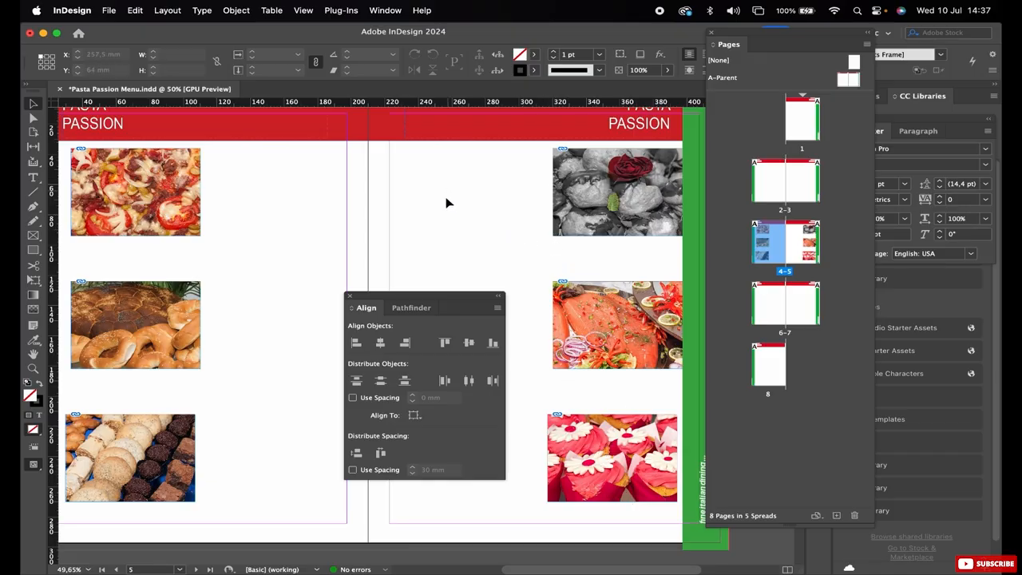
Select the rose, salmon and cupcake images, nudge them together about 11 mm toward the spine, and deselect them
left_click_drag(440, 297, 346, 325)
mouse_move(511, 194)
left_mouse_down()
mouse_move(575, 246)
mouse_move(597, 463)
left_mouse_up()
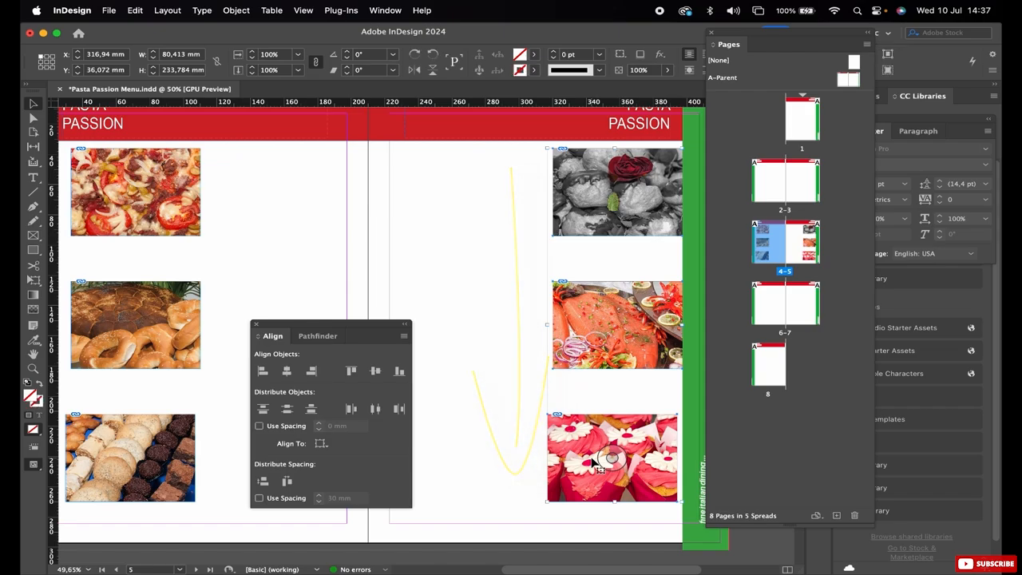
left_click(529, 298)
left_click_drag(491, 185, 716, 509)
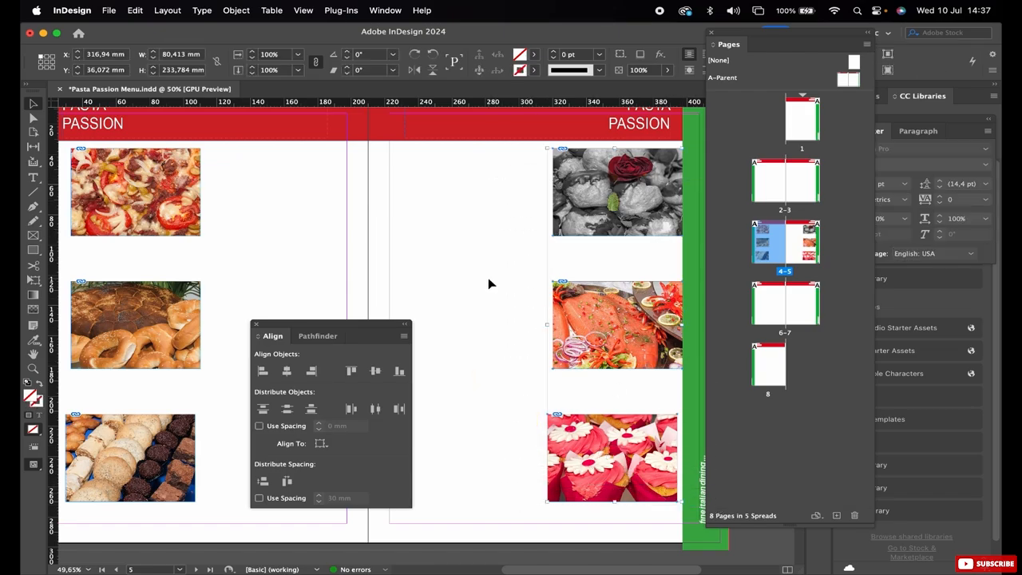
left_click(526, 196)
left_click_drag(506, 169, 601, 436)
left_click(601, 439)
key("Left")
key("Left")
key("Left")
key("Left")
key("Left")
key("Left")
key("Left")
key("Left")
key("Left")
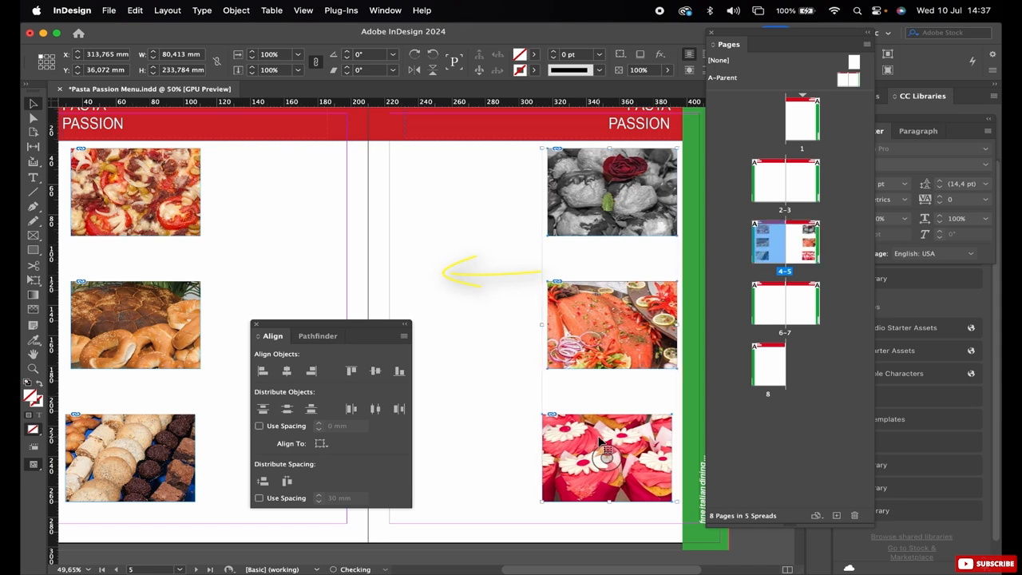
key("Left")
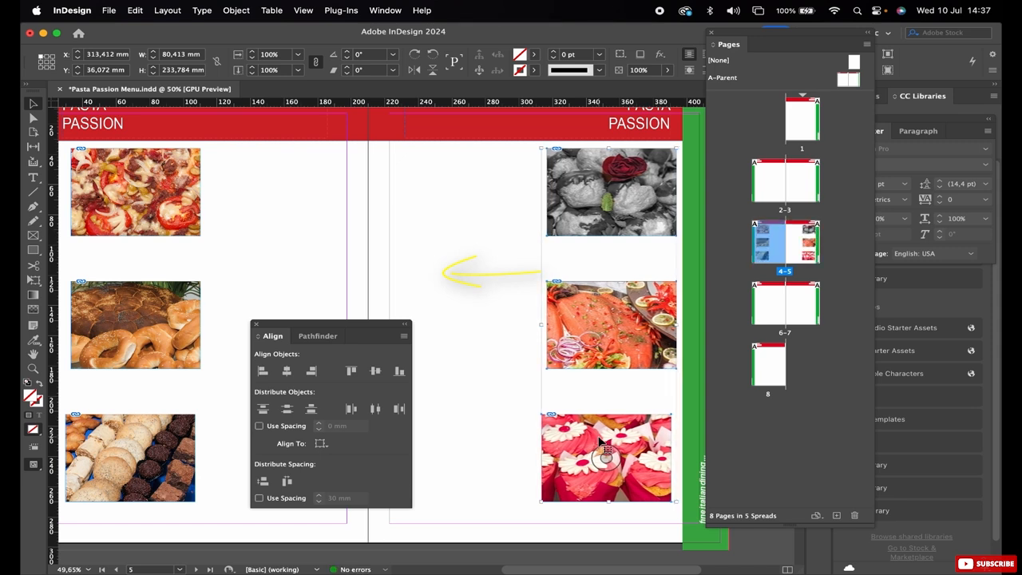
key("shift+Left")
key("shift+Left")
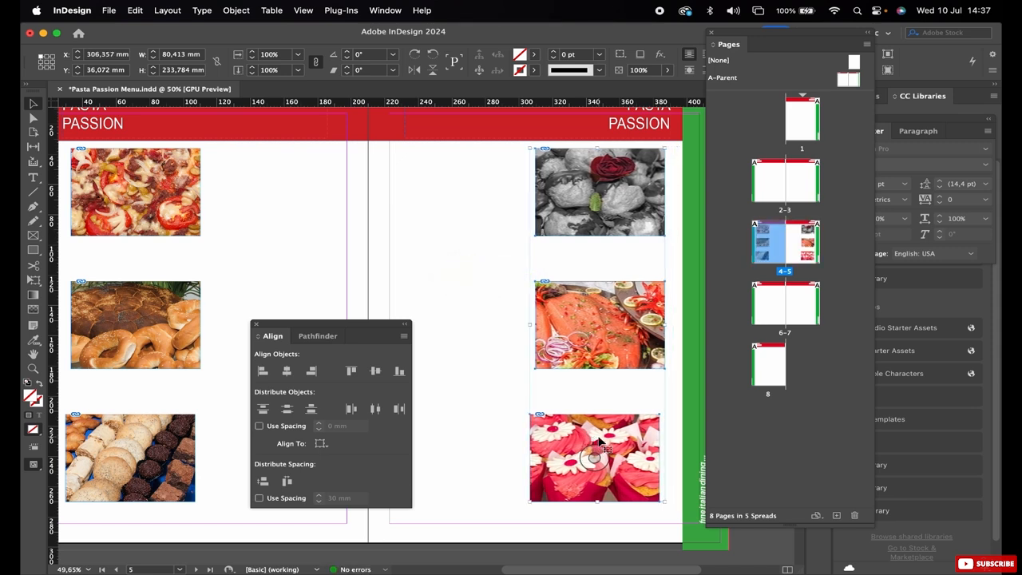
scroll(481, 255, "left", 3)
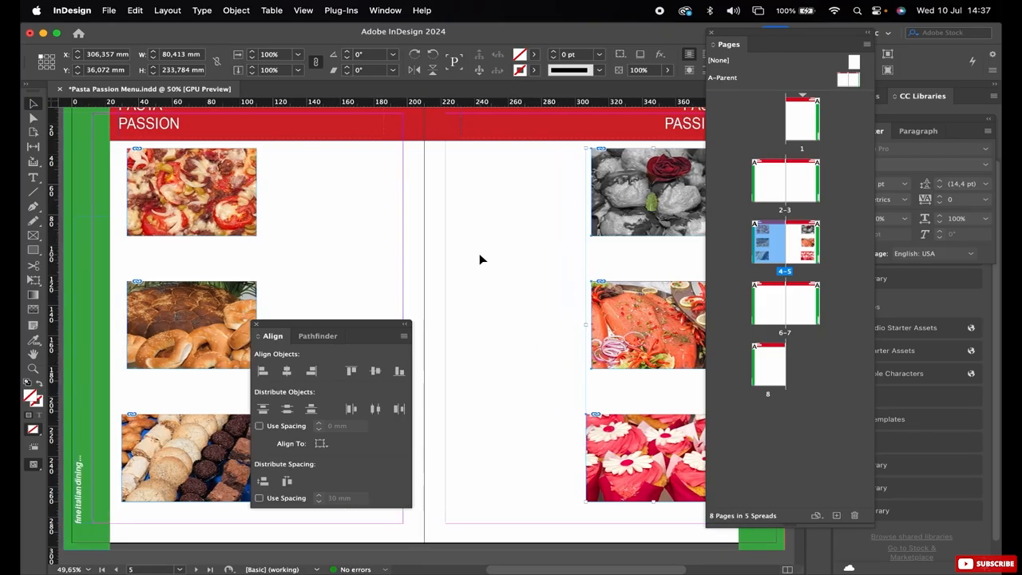
scroll(480, 254, "right", 3)
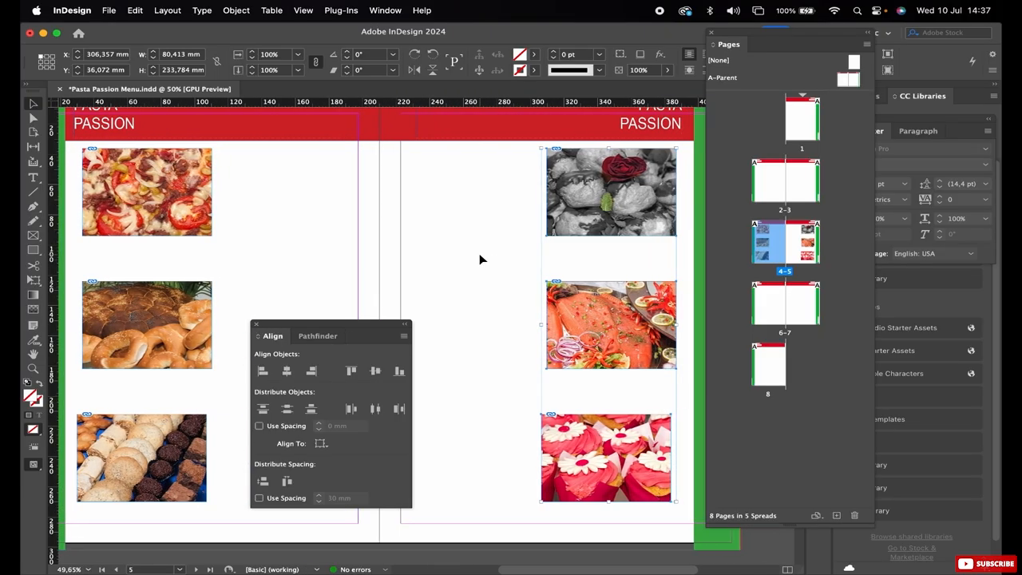
left_click(453, 236)
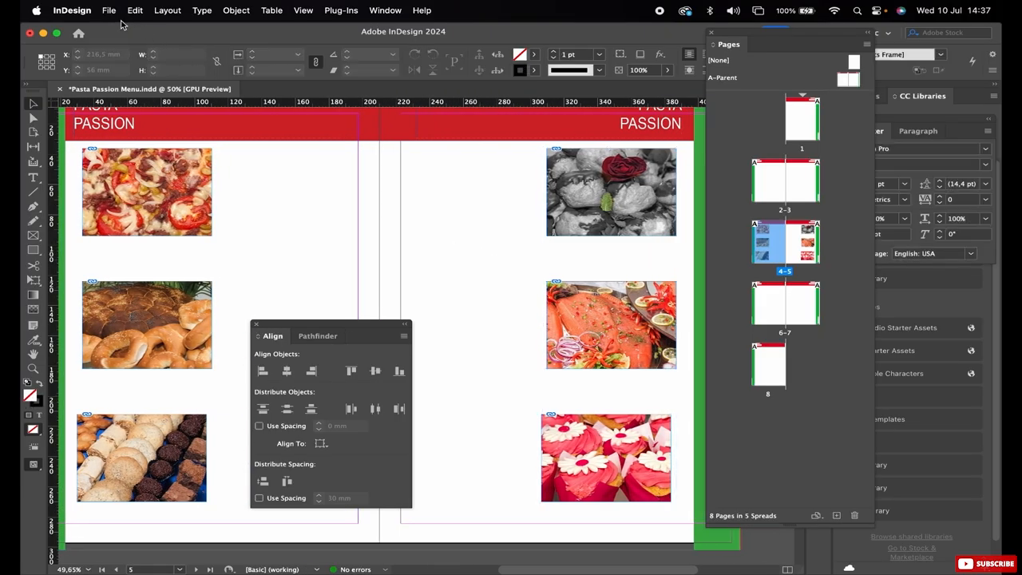
Save the menu document and close the alignment controls
left_click(111, 11)
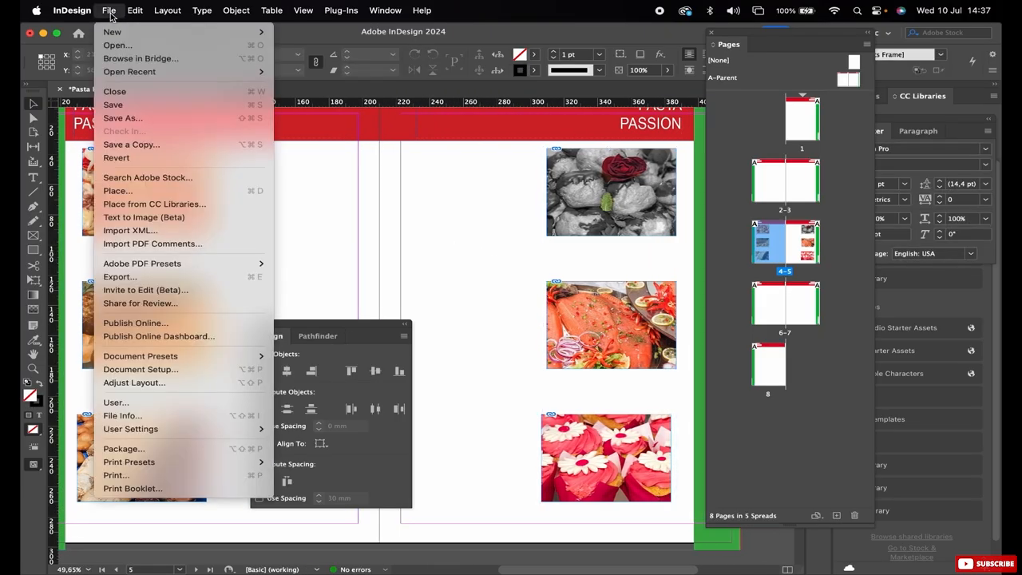
left_click(117, 107)
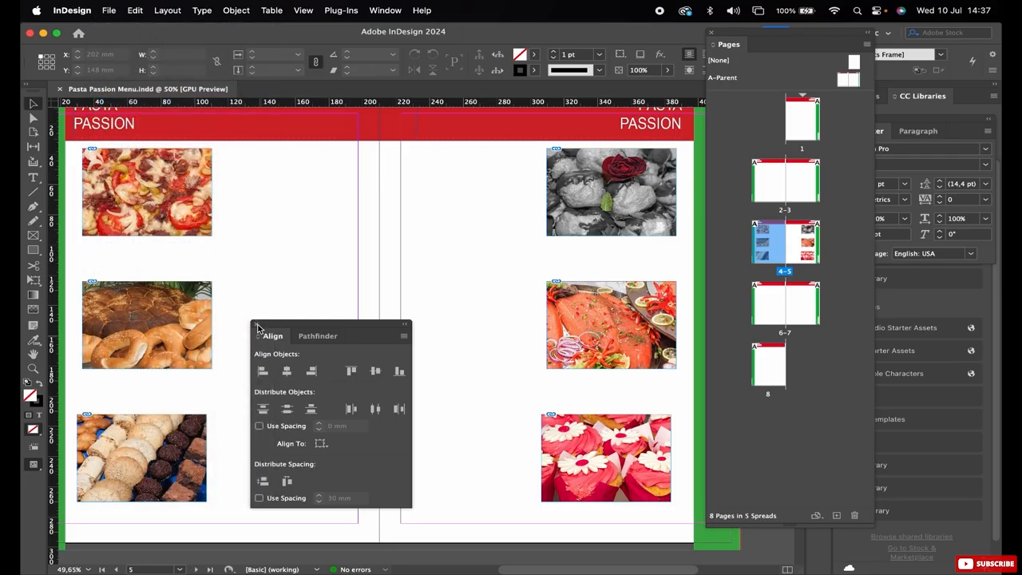
left_click(256, 325)
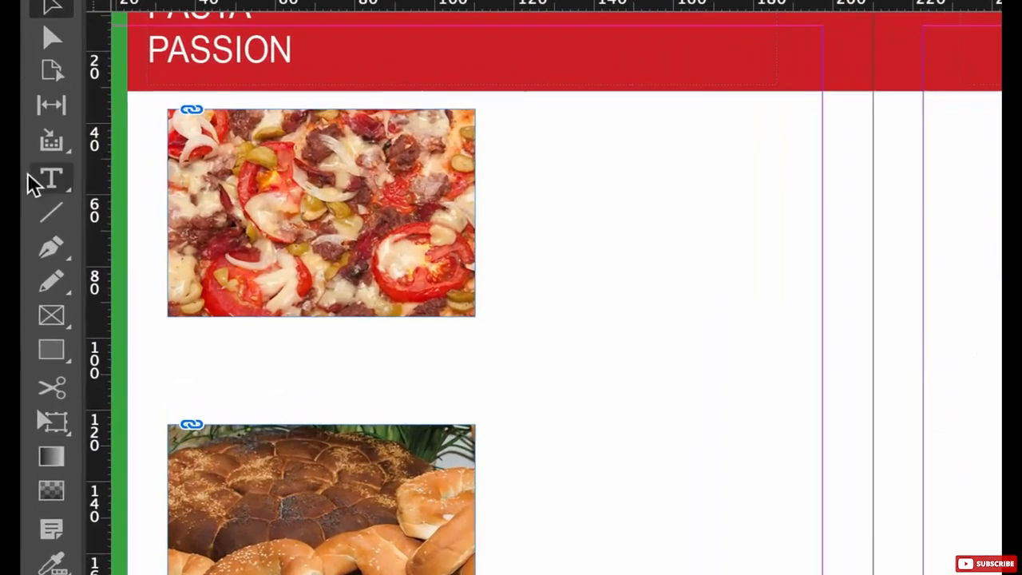
Draw a text frame about 74 x 58 mm beside the pizza image, matching its height, and fill it with placeholder text
left_click(31, 176)
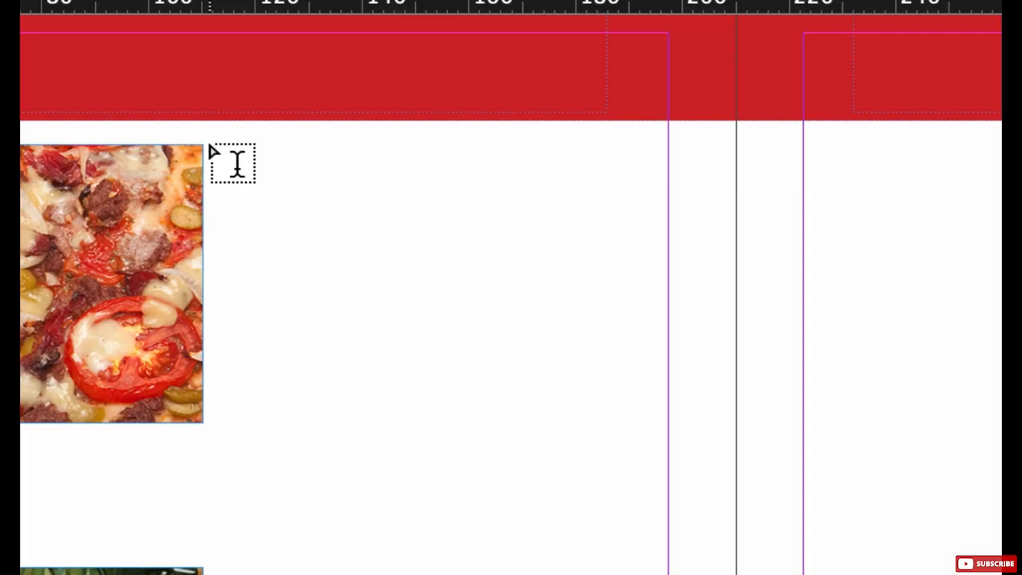
left_click(215, 149)
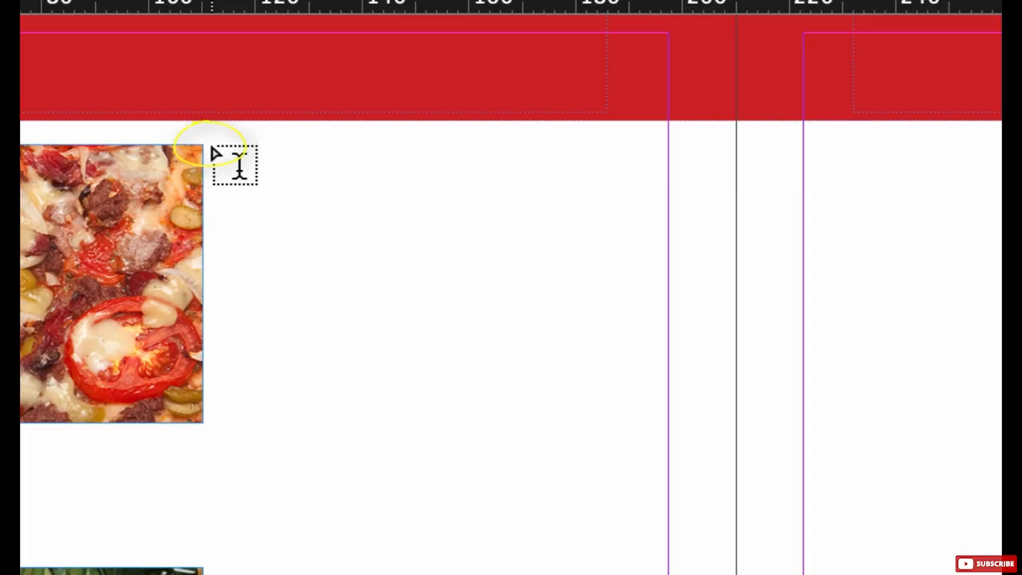
left_click_drag(213, 144, 607, 423)
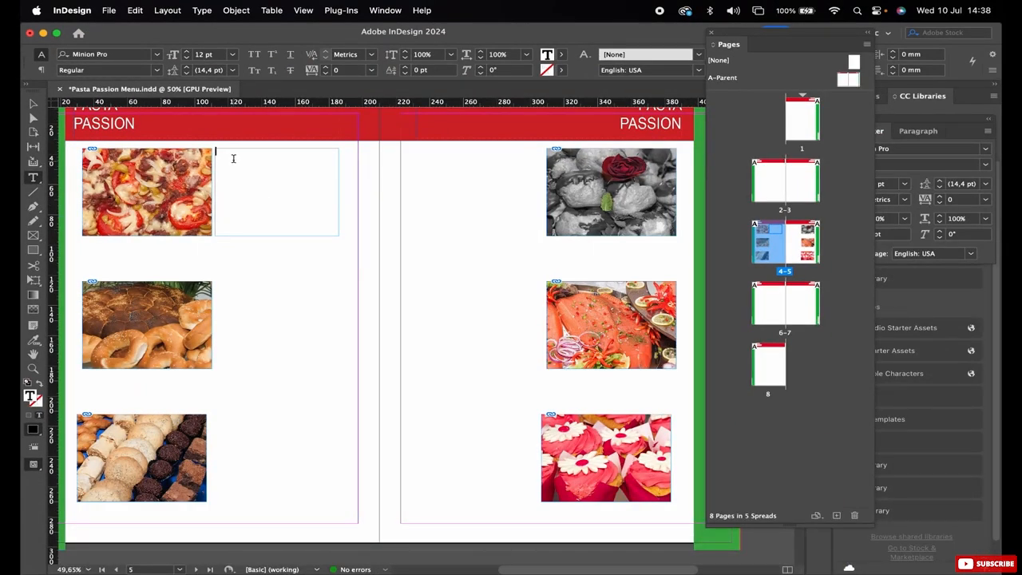
right_click(226, 155)
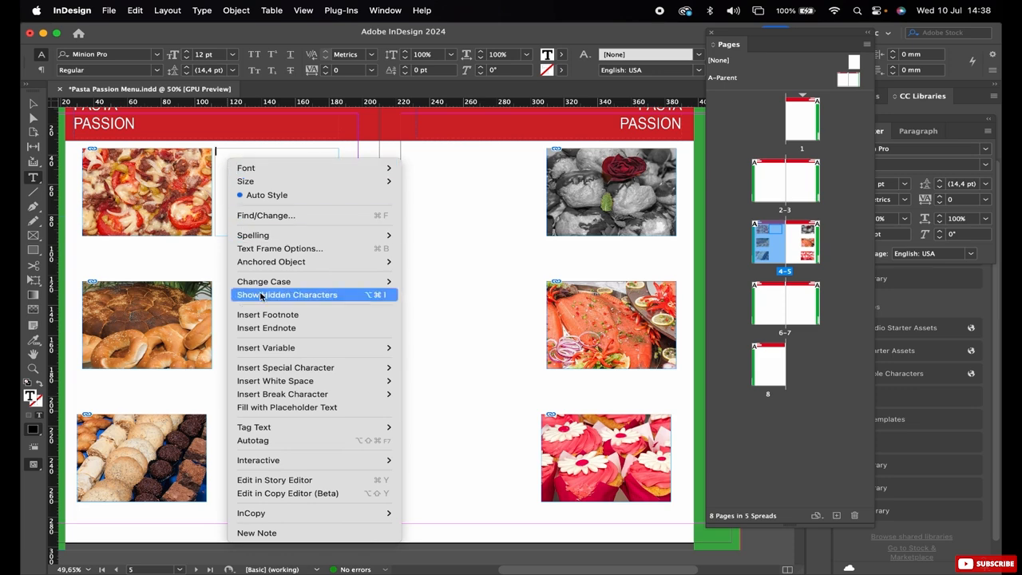
left_click(285, 408)
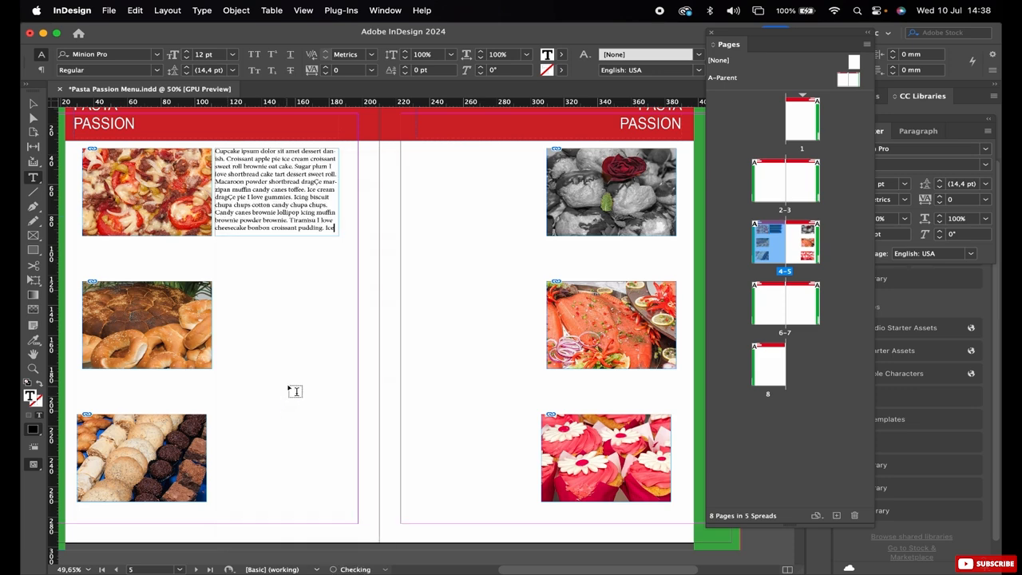
Nudge the placeholder text frame toward the spine to widen its gap from the pizza image
left_click(31, 102)
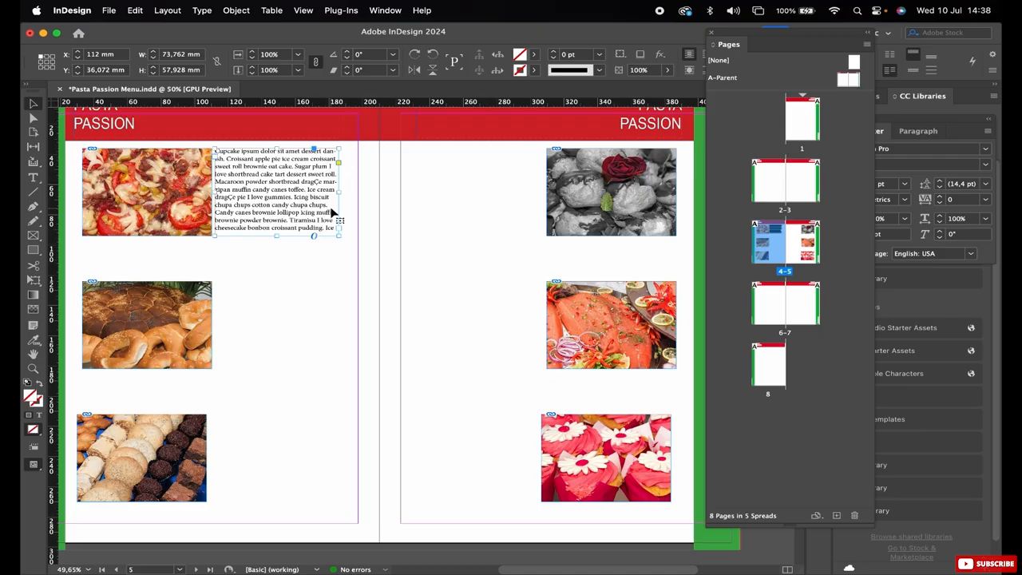
key("Right")
key("Right")
key("Right")
key("Right")
key("Right")
key("Right")
key("Right")
key("Right")
key("Right")
key("Right")
key("Right")
key("Right")
key("Right")
key("Right")
key("Right")
key("Right")
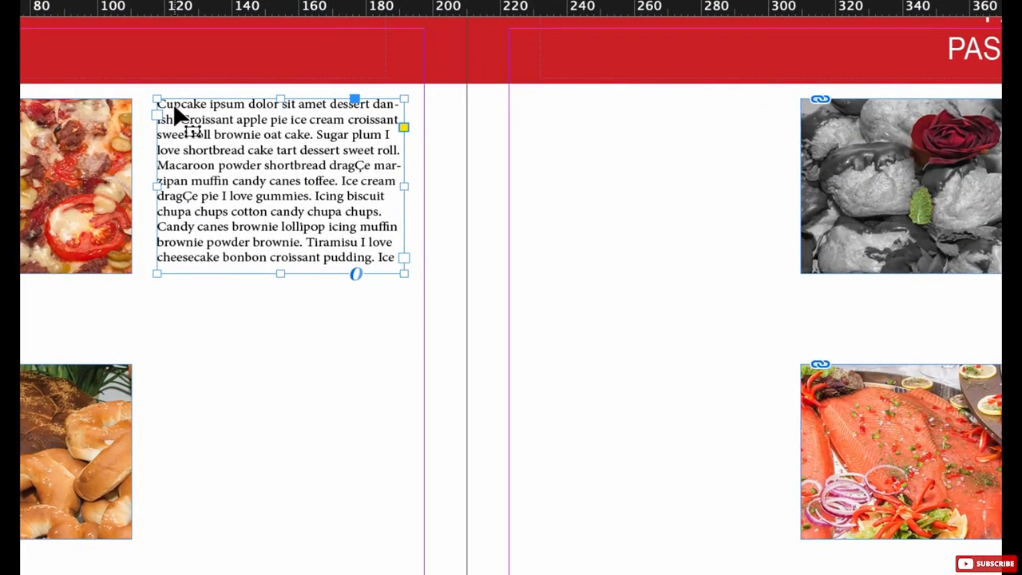
Select all visible placeholder text in the frame beside the pizza image and display its character and word count information
triple_click(173, 104)
left_click(173, 104)
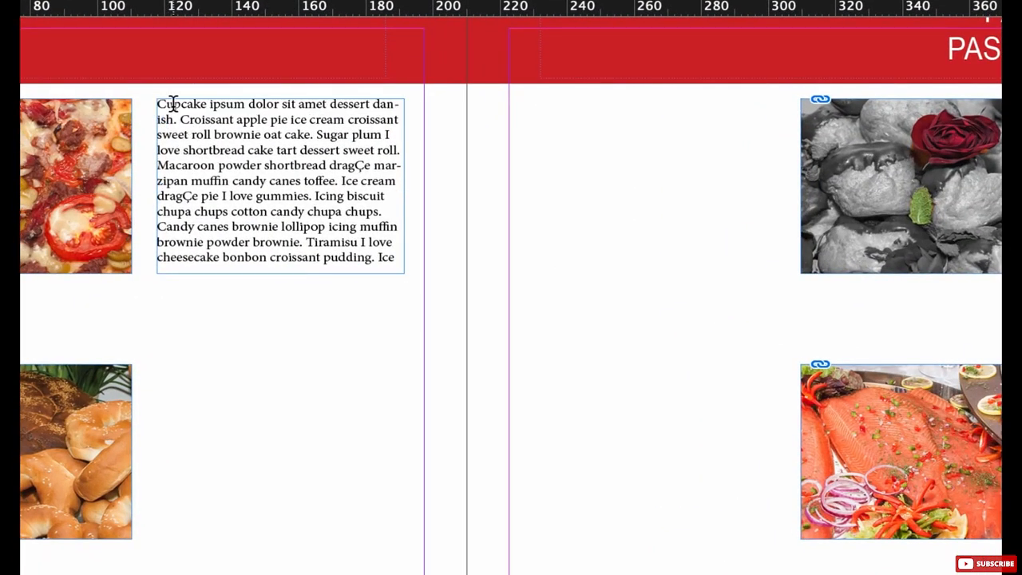
left_click_drag(155, 103, 417, 273)
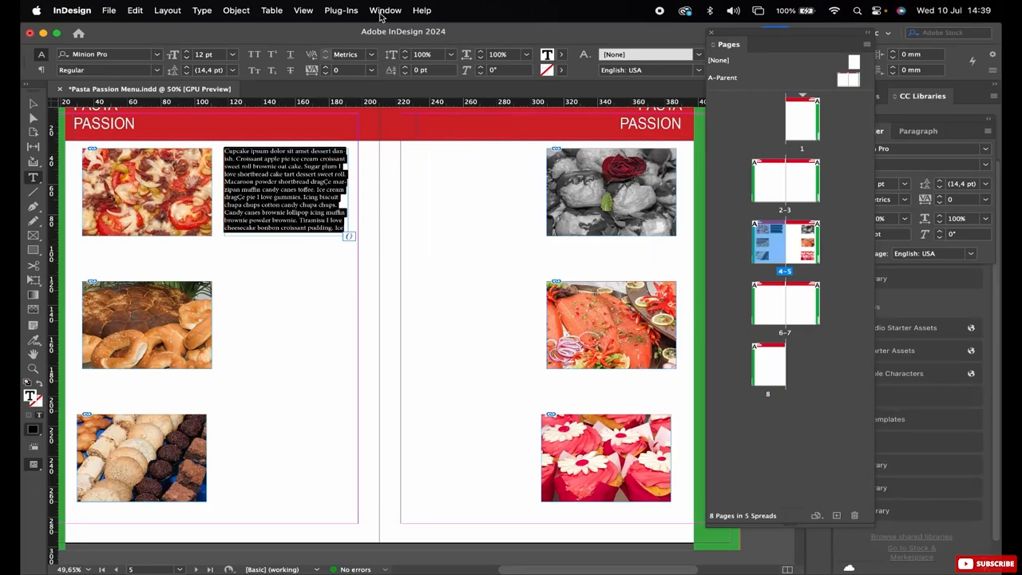
left_click(382, 12)
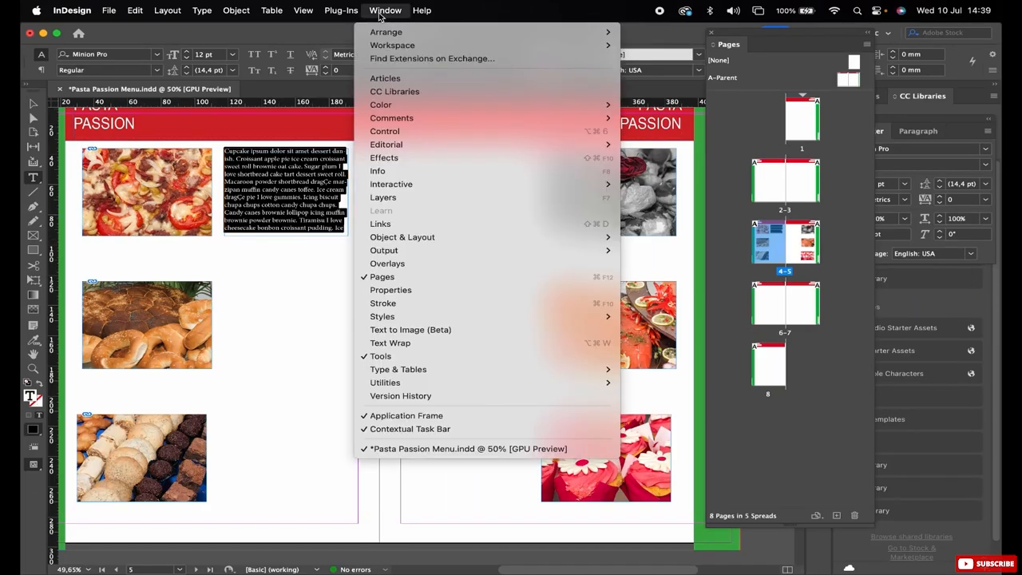
left_click(395, 171)
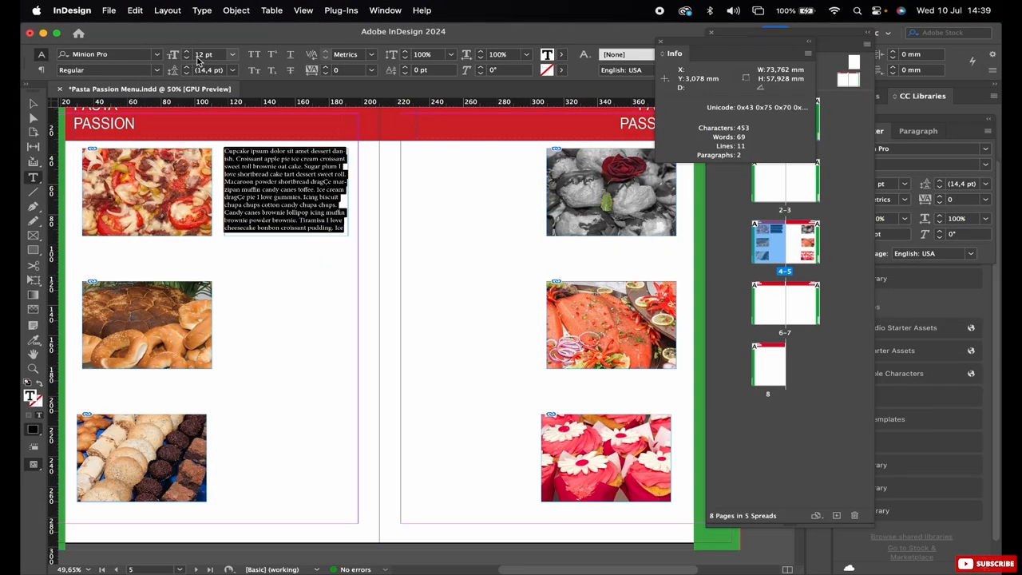
Duplicate the placeholder text frame straight down beside the bread and cookie images, keeping each copy level with its image
left_click(34, 103)
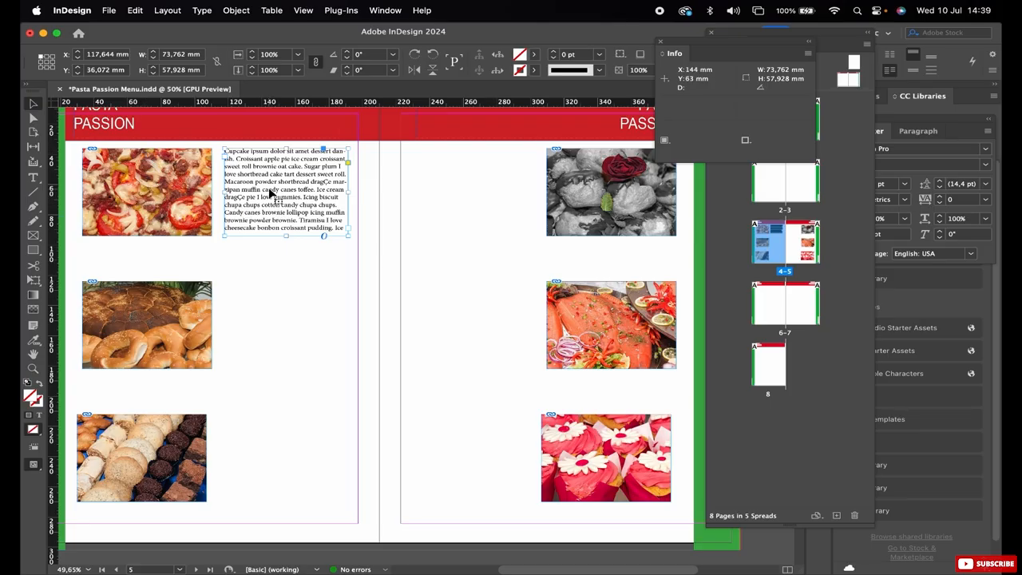
left_click_drag(272, 194, 274, 448)
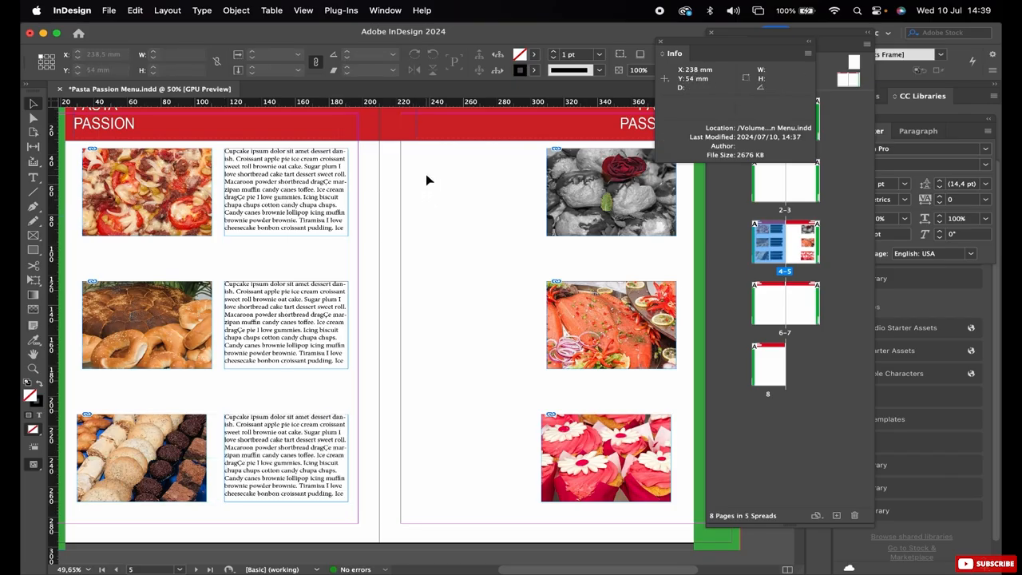
Duplicate all three placeholder text frames straight across to the facing page beside its images, at about X 225 mm
left_click_drag(427, 176, 288, 444)
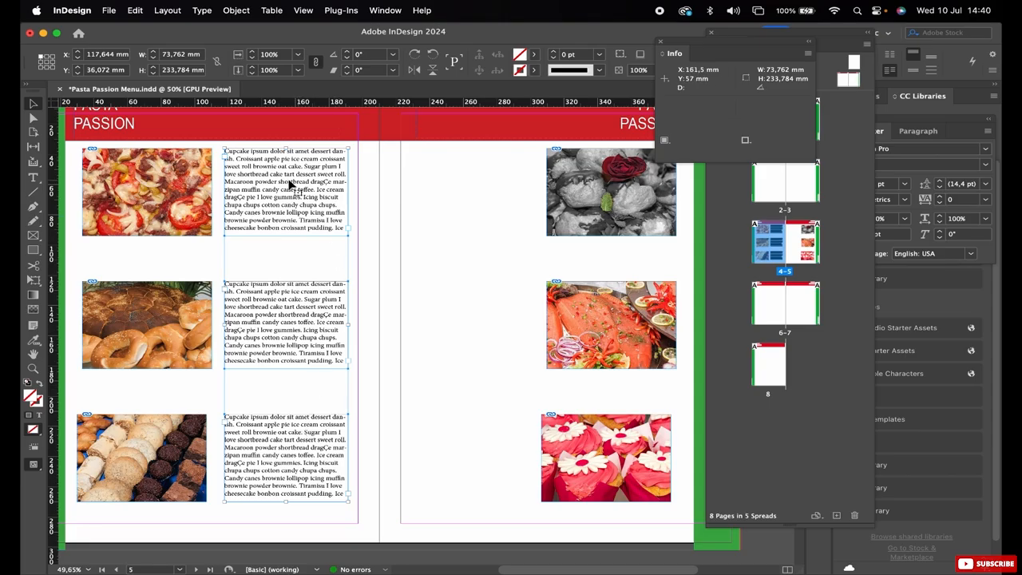
left_click_drag(243, 174, 430, 173)
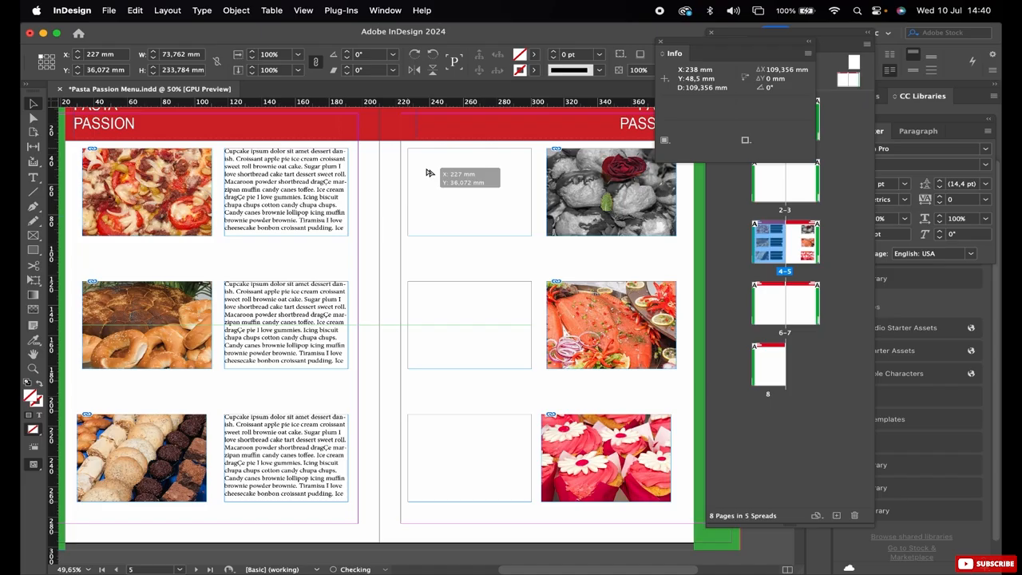
left_click_drag(428, 173, 425, 173)
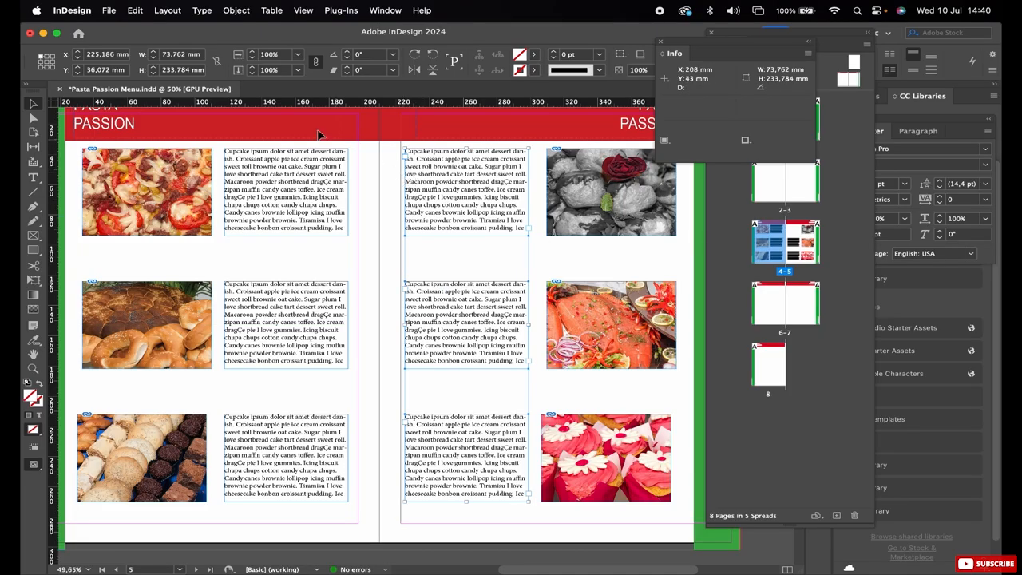
Save the menu document
left_click(114, 12)
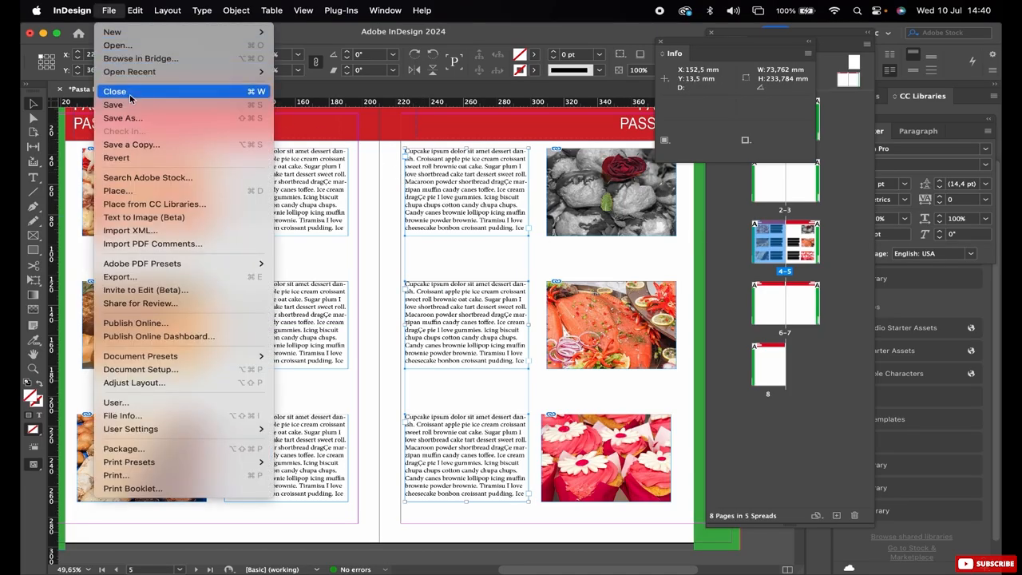